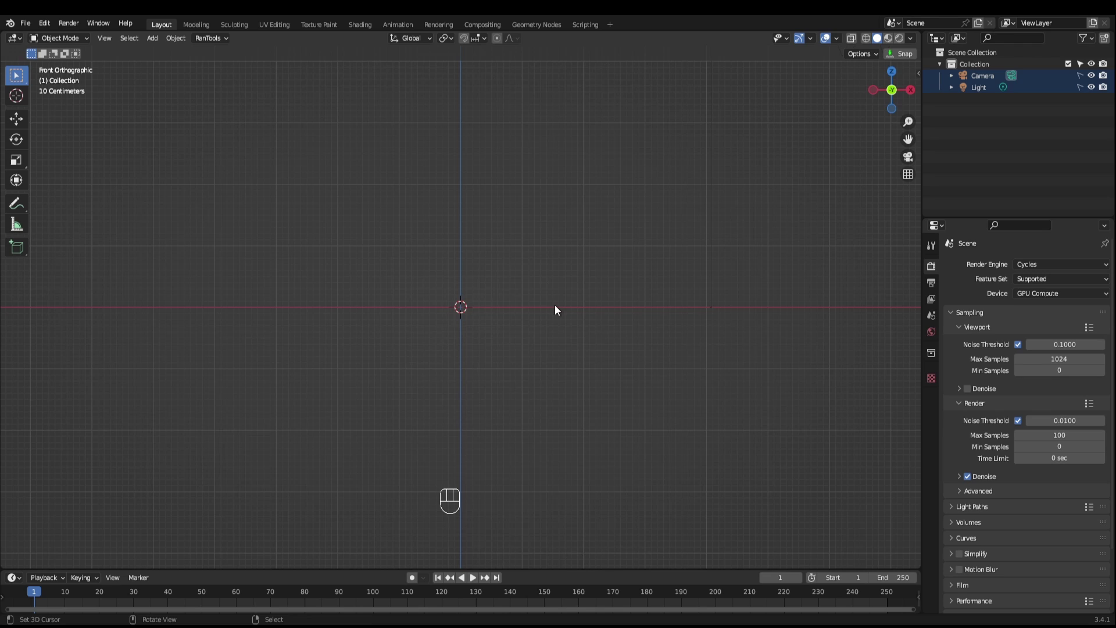
Step: Add a mesh circle, rotate its vertices 90° about the X axis, and offset them up and toward positive X
key(shift+a)
mouse_move(531, 301)
click(588, 323)
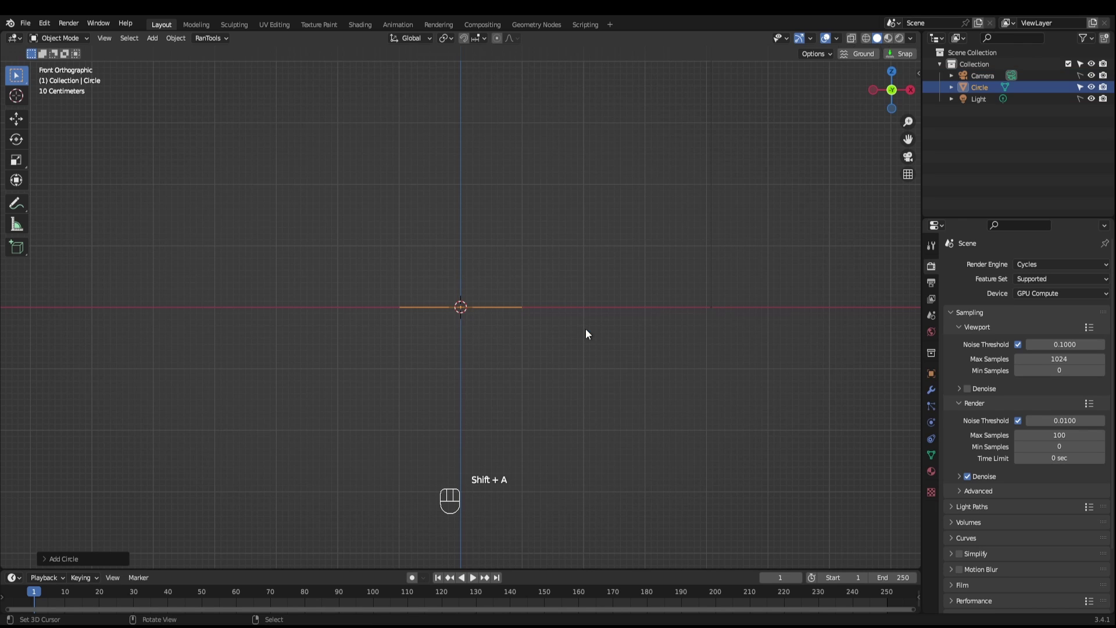
key(Tab)
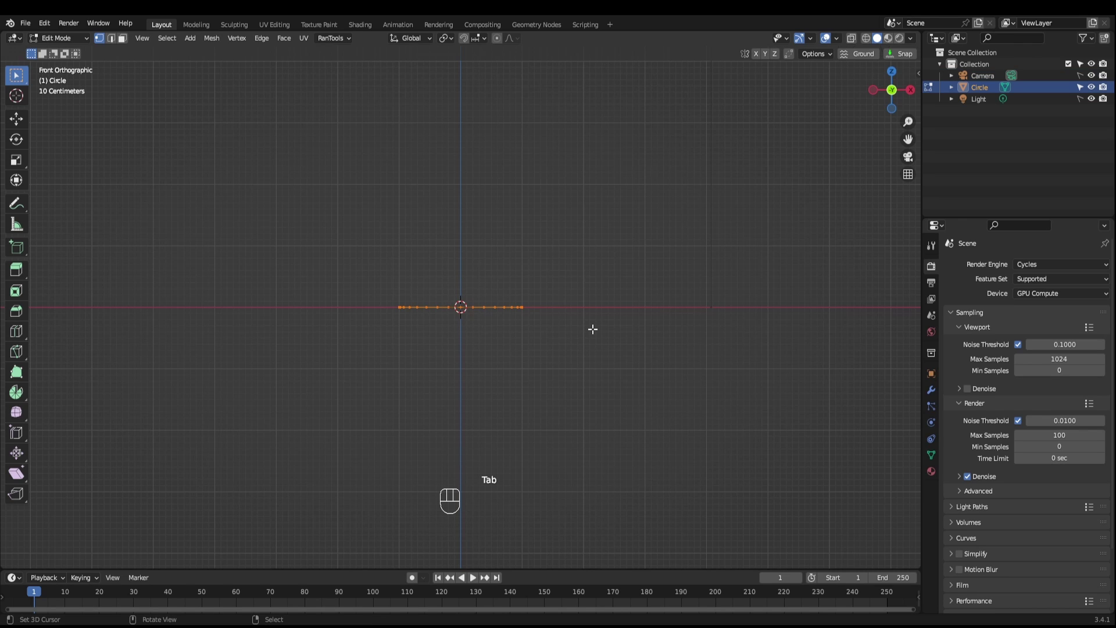
key(r)
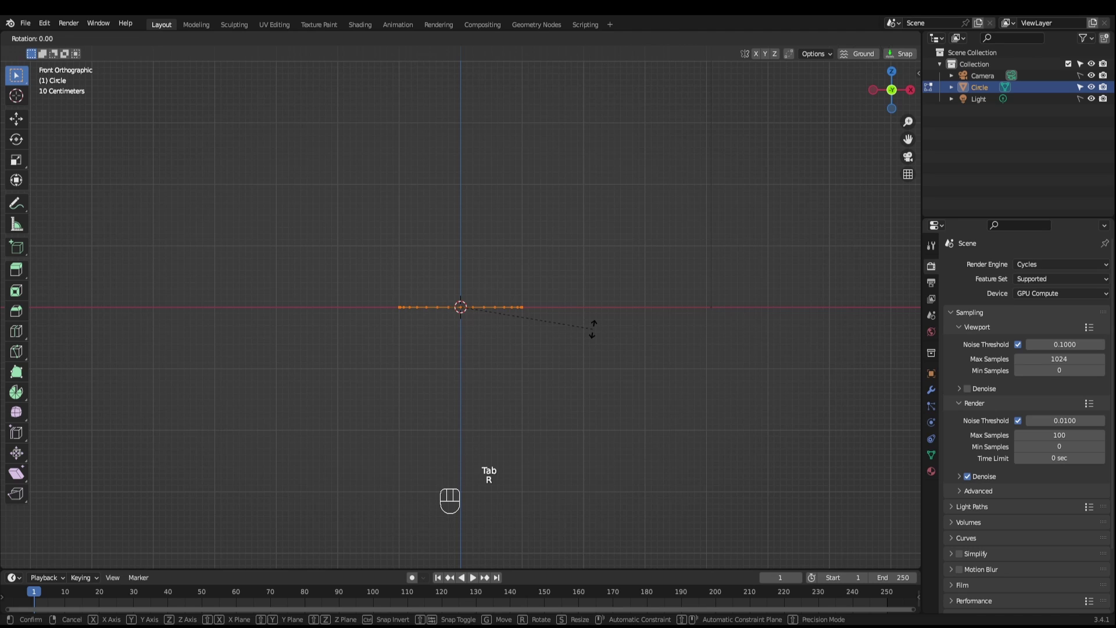
text(90x)
key(Return)
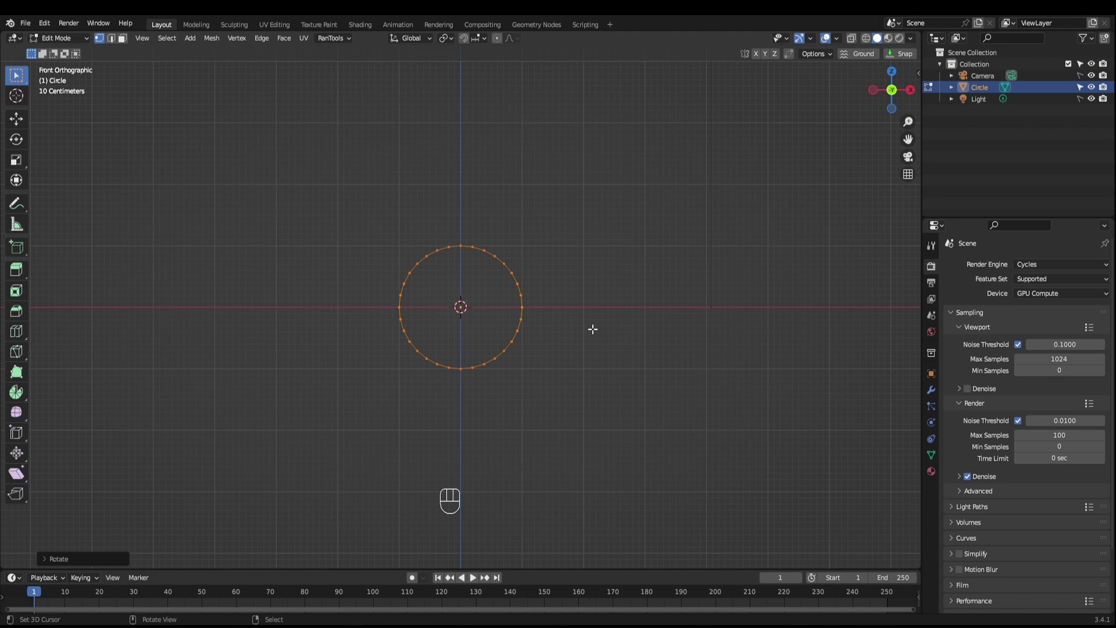
key(g)
click(690, 286)
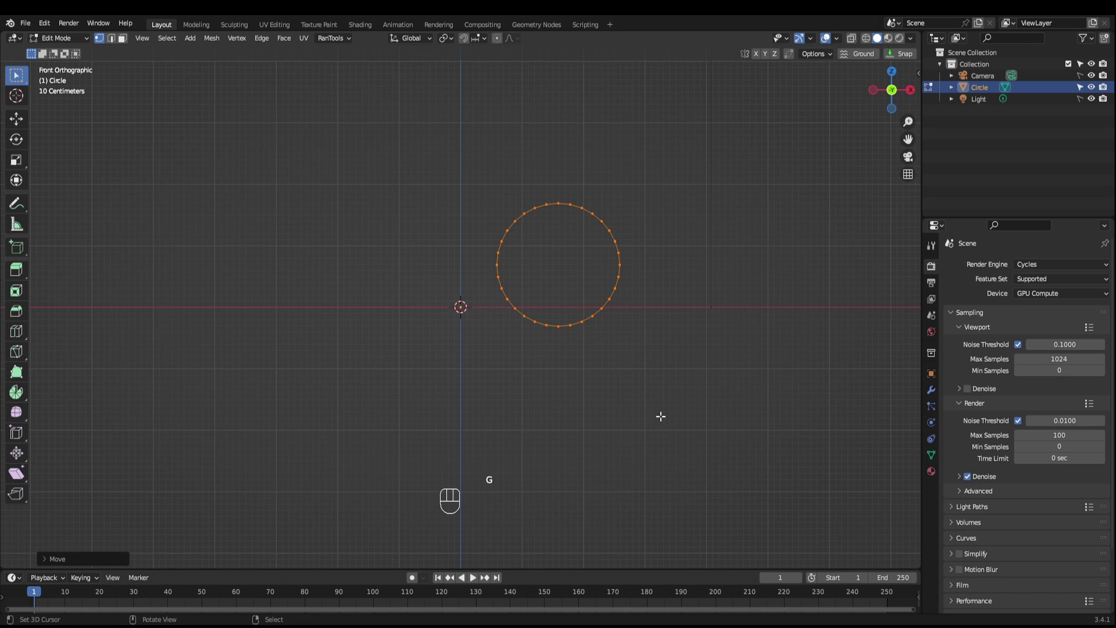
Step: Add an X-axis Mirror modifier with Clipping enabled and move the circle into the mirror plane so both lobes join
click(931, 390)
click(989, 264)
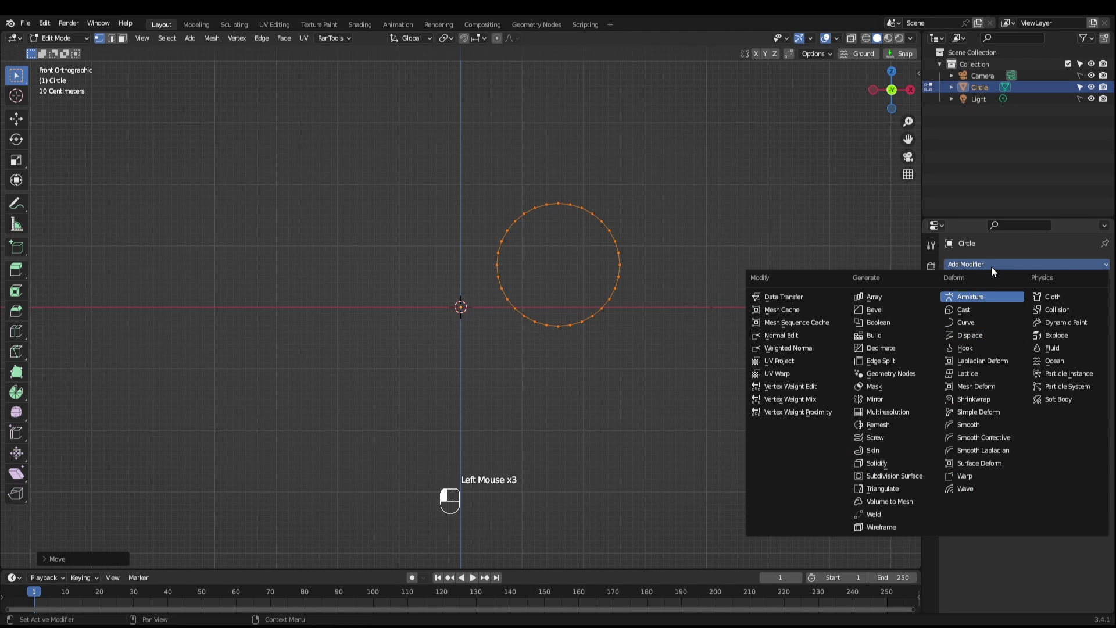
click(886, 399)
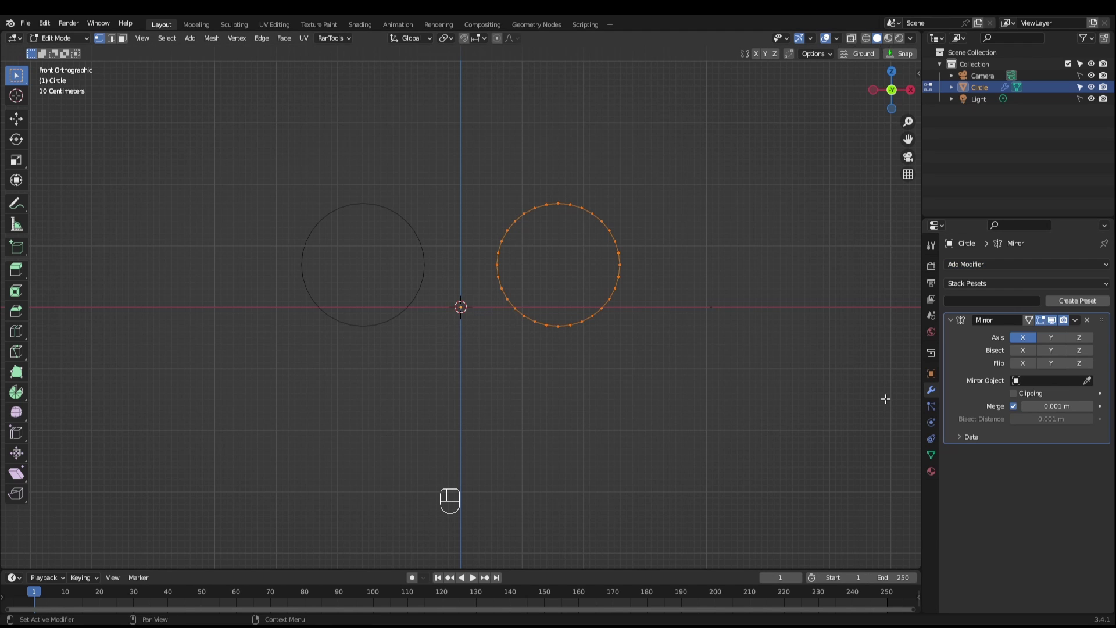
click(1034, 393)
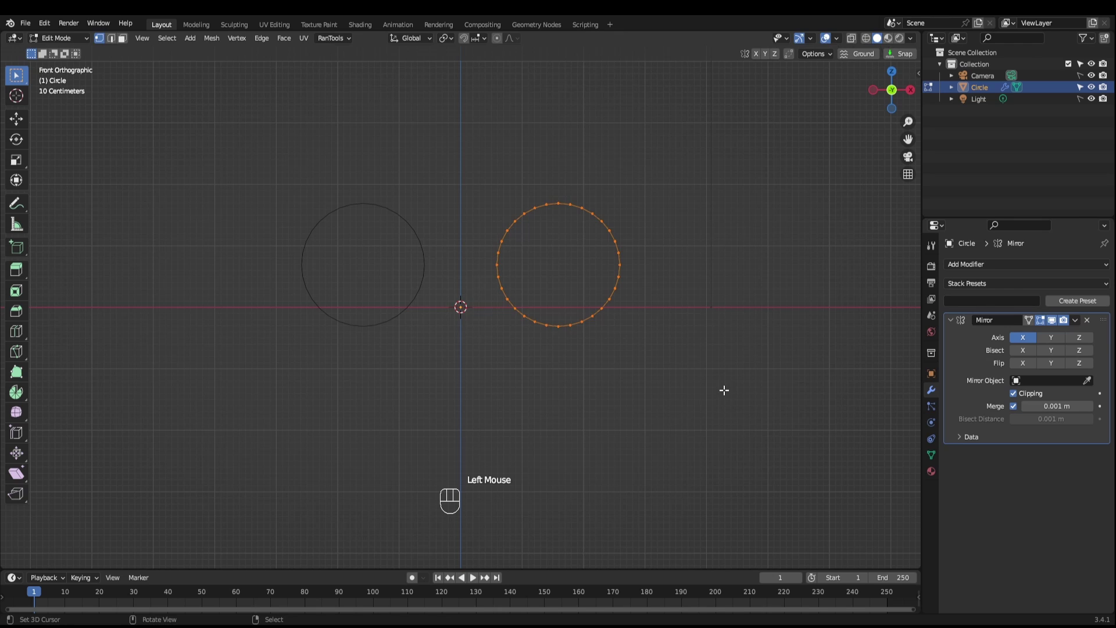
key(g)
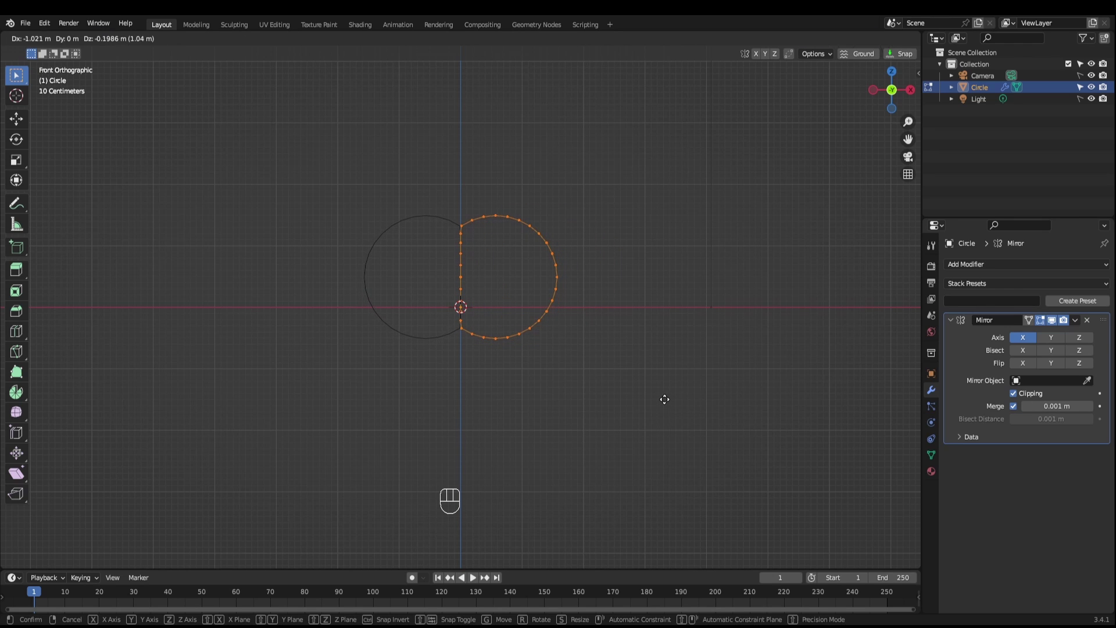
click(663, 399)
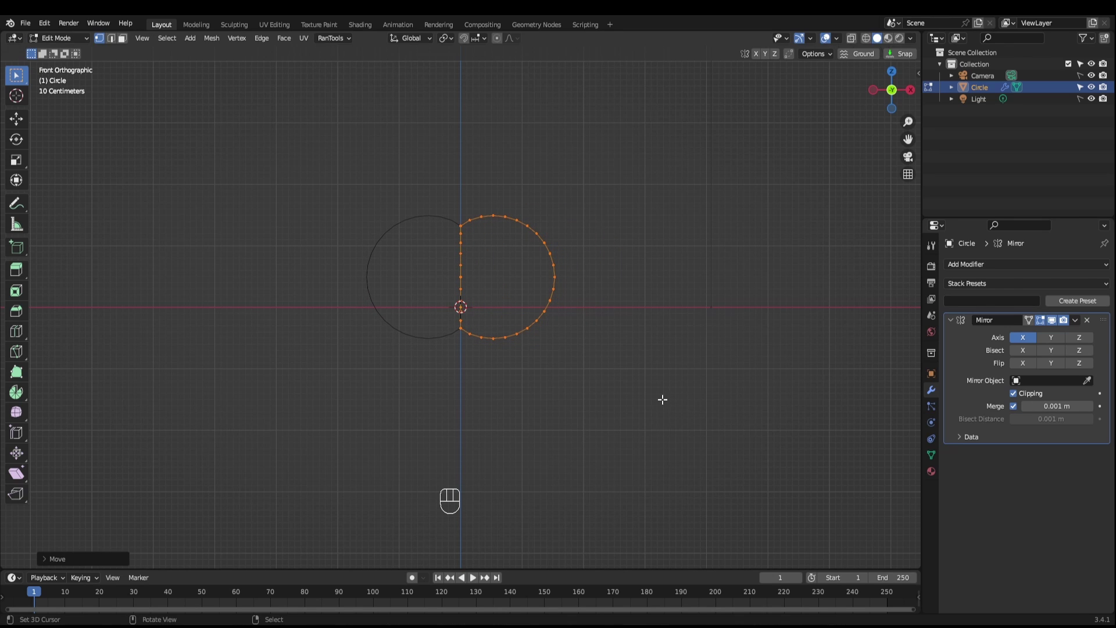
Step: With proportional editing on, pull the lowest centre vertex down along Z with a wide influence to form a heart outline
right_click(457, 330)
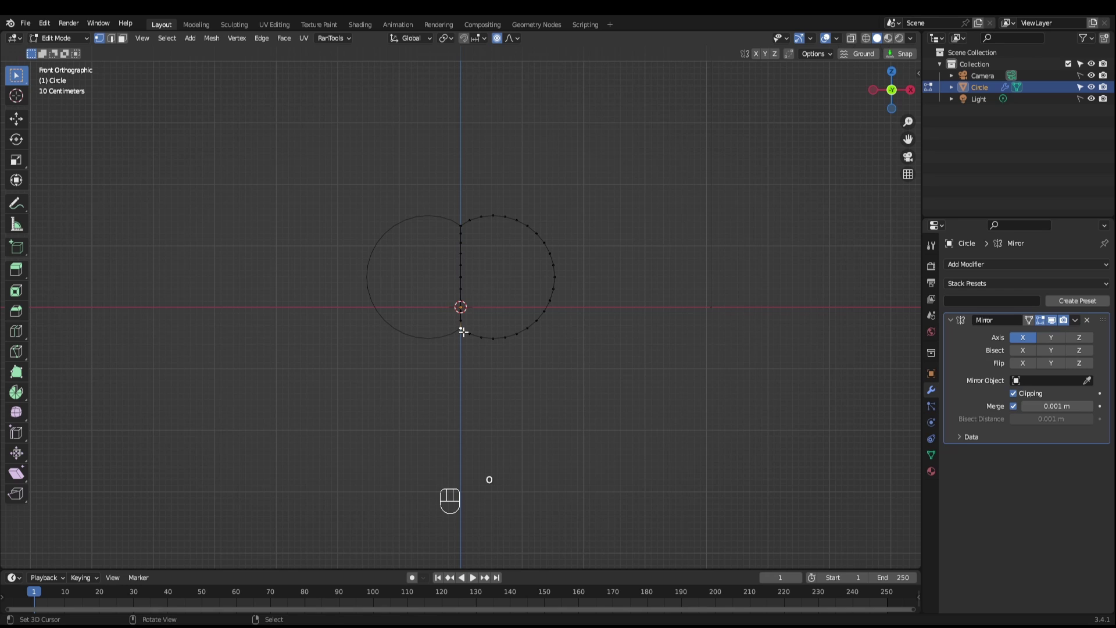
key(g)
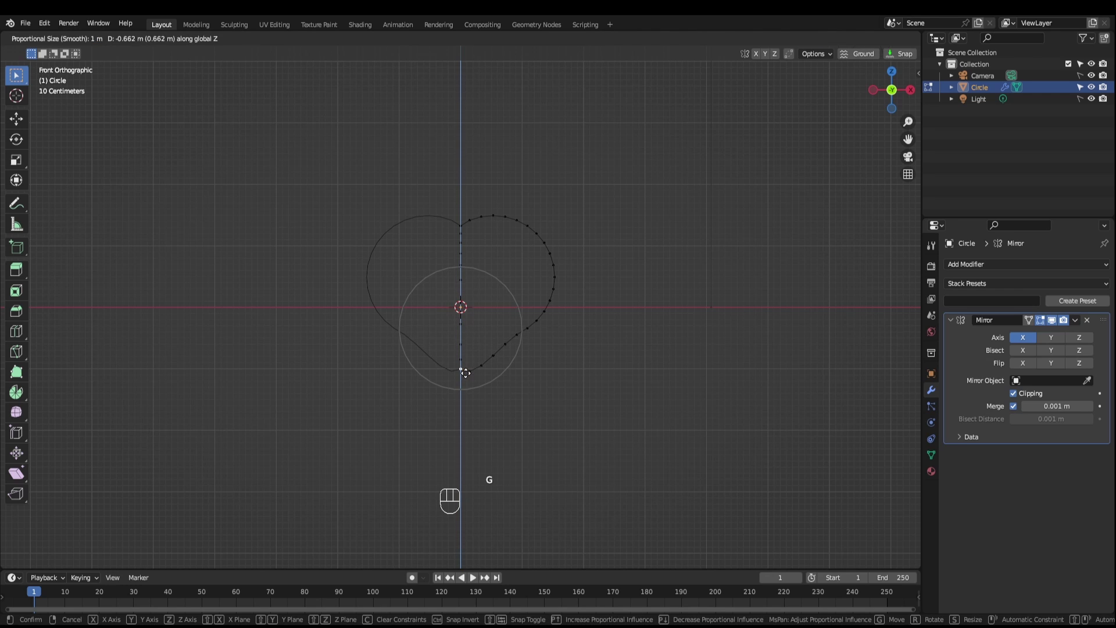
scroll(464, 376, down, 1)
scroll(464, 375, down, 2)
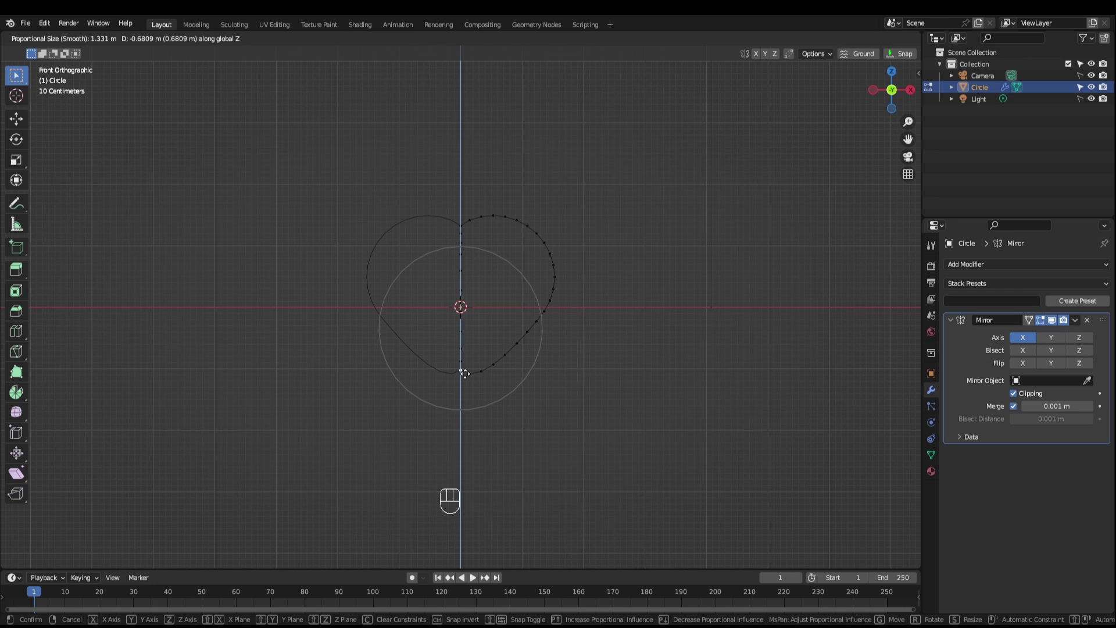
scroll(464, 374, down, 1)
click(464, 387)
Step: Sharpen the heart's lower tip by pulling its centre vertex down about 0.19 m with a proportional size of about 0.32 m
scroll(504, 423, up, 2)
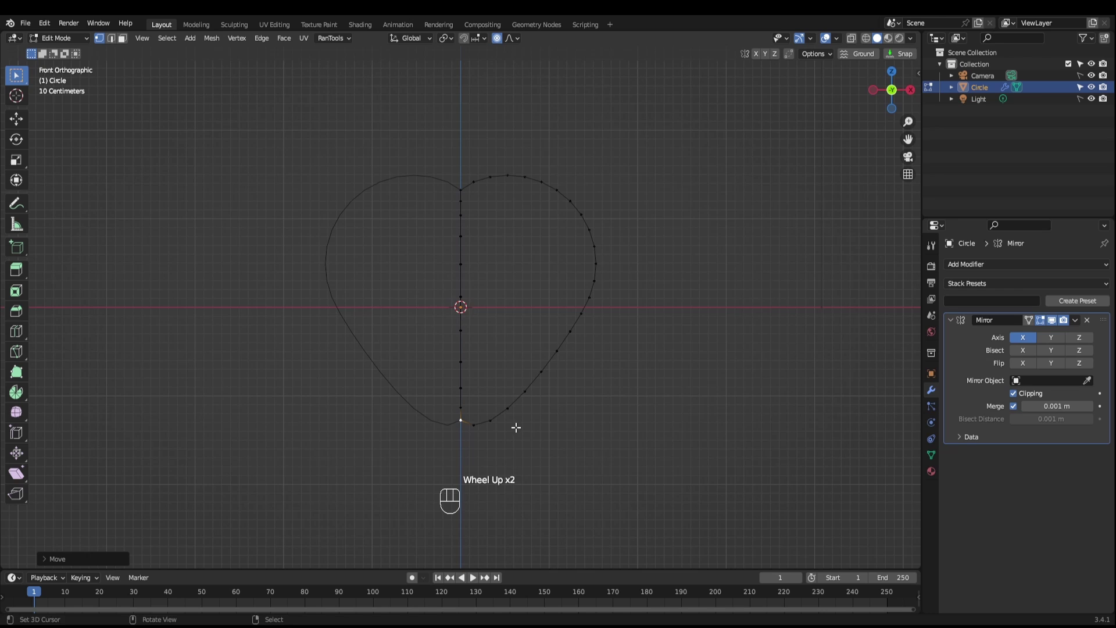
shift+middle_drag(542, 432, 568, 382)
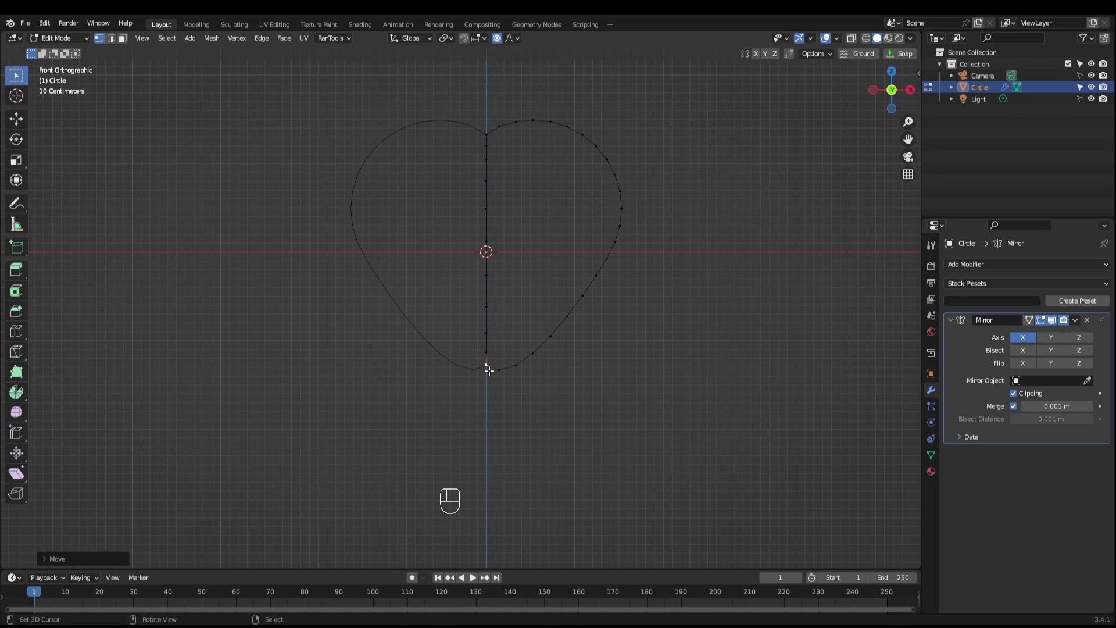
key(g)
scroll(488, 375, up, 12)
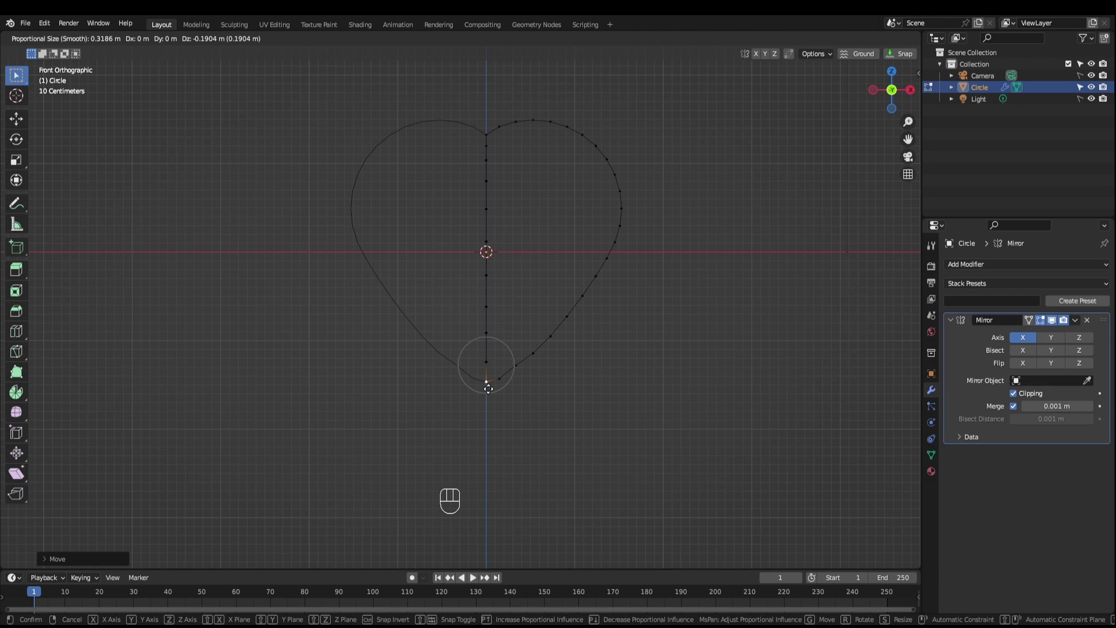
click(488, 389)
Step: Select the whole linked half-heart outline and fill it with Grid Fill using a span of 6
key(ctrl+l)
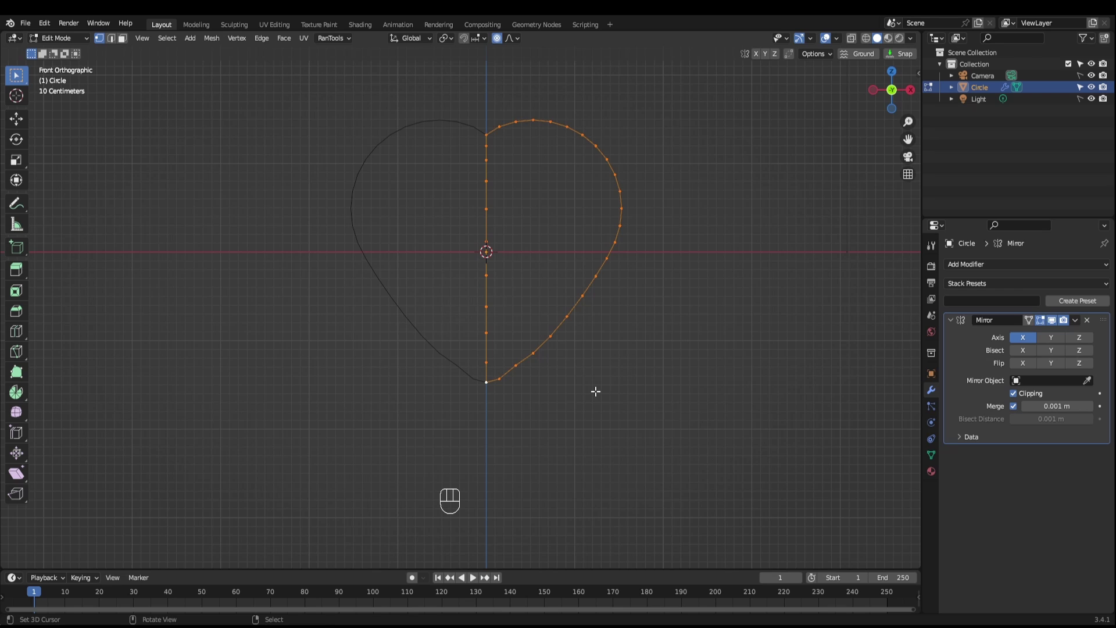
key(ctrl)
key(ctrl+f)
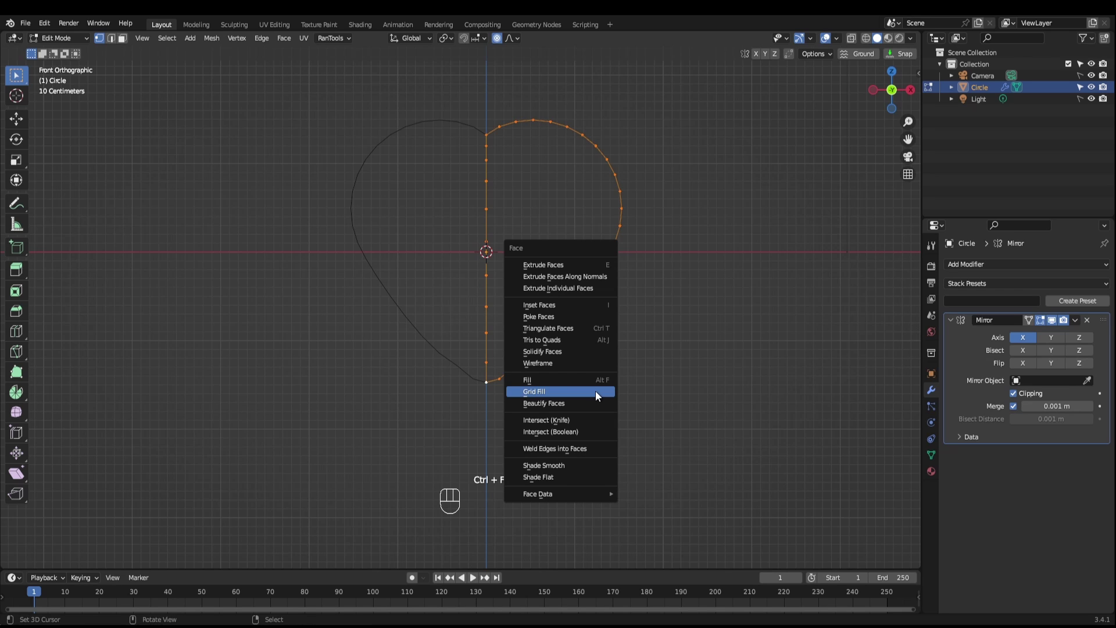
click(596, 391)
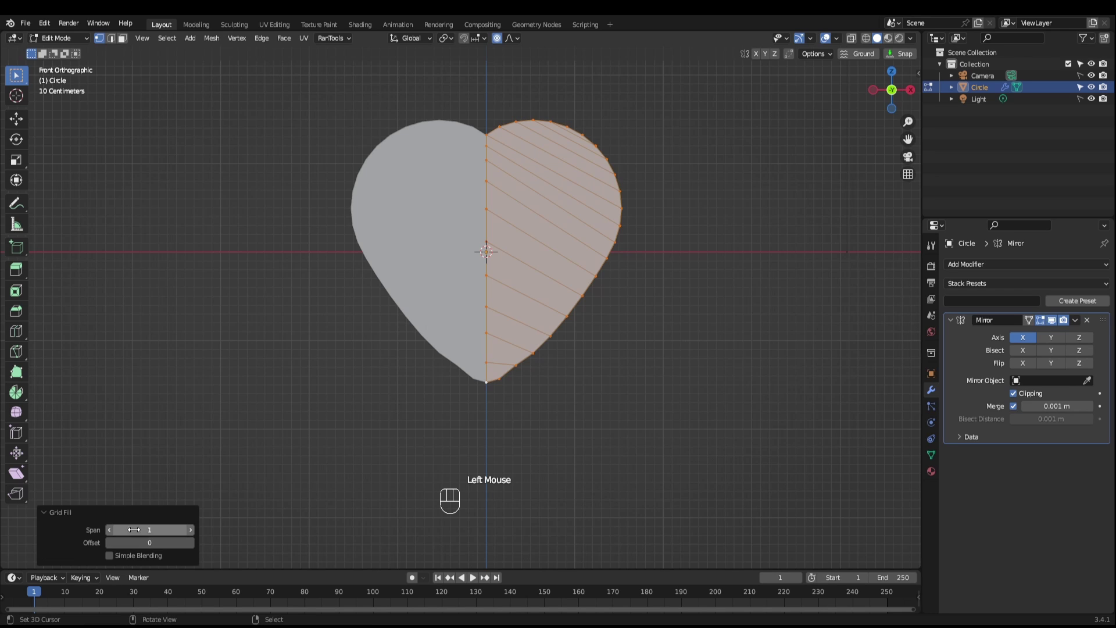
click(190, 529)
click(190, 529)
click(190, 529)
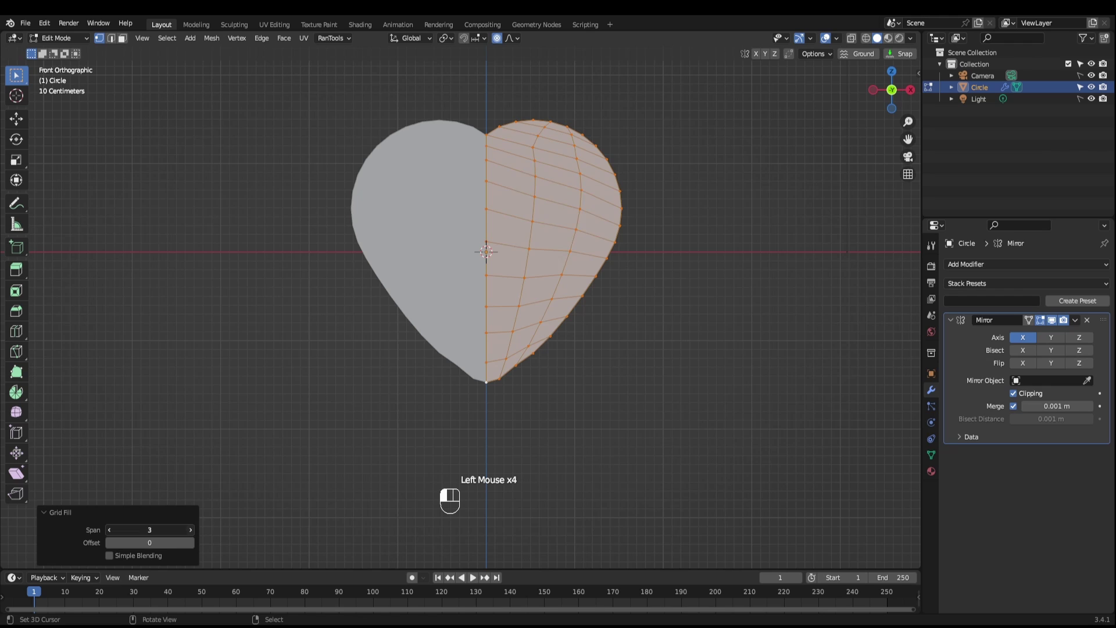
click(191, 529)
click(193, 529)
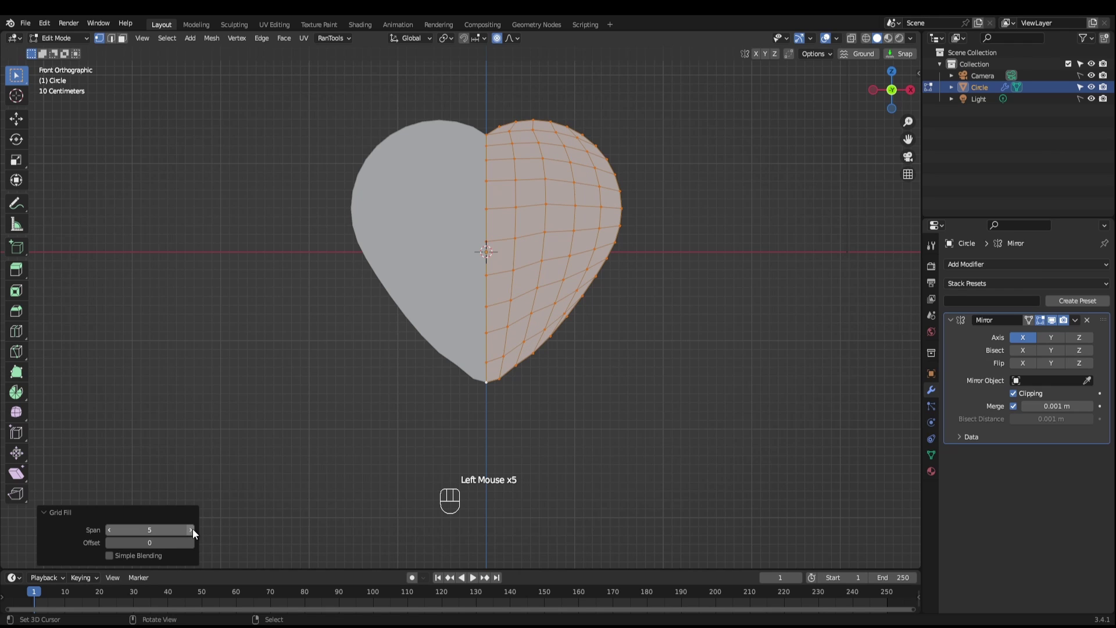
click(192, 529)
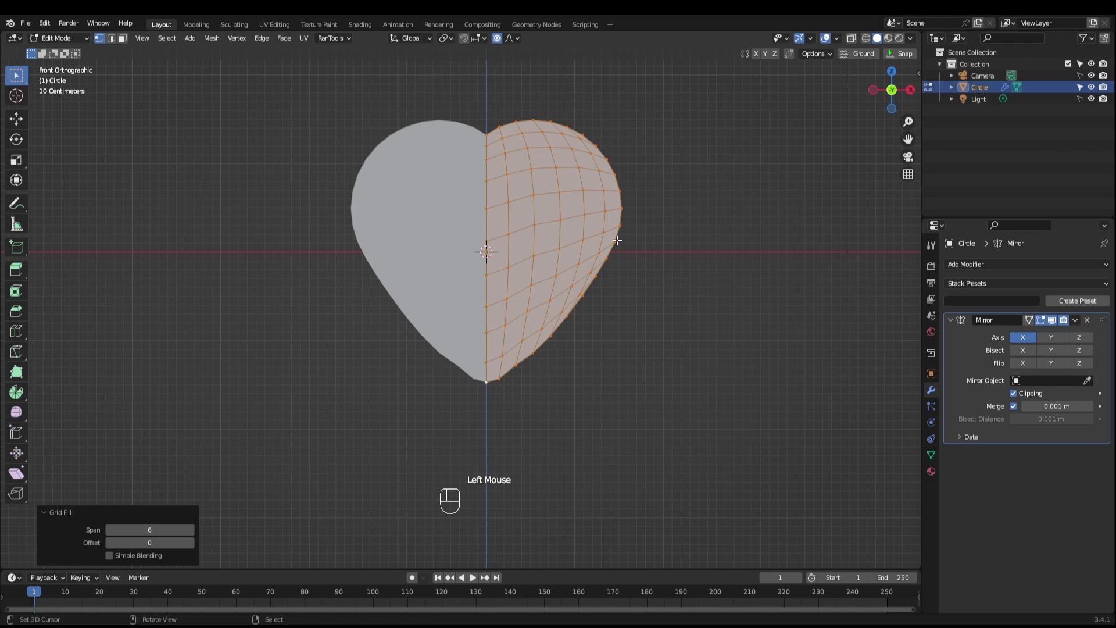
Step: Undo the last edit, move the whole mesh about 0.05 m along negative Y, and enable Y-axis mirroring
key(ctrl+z)
key(KP_3)
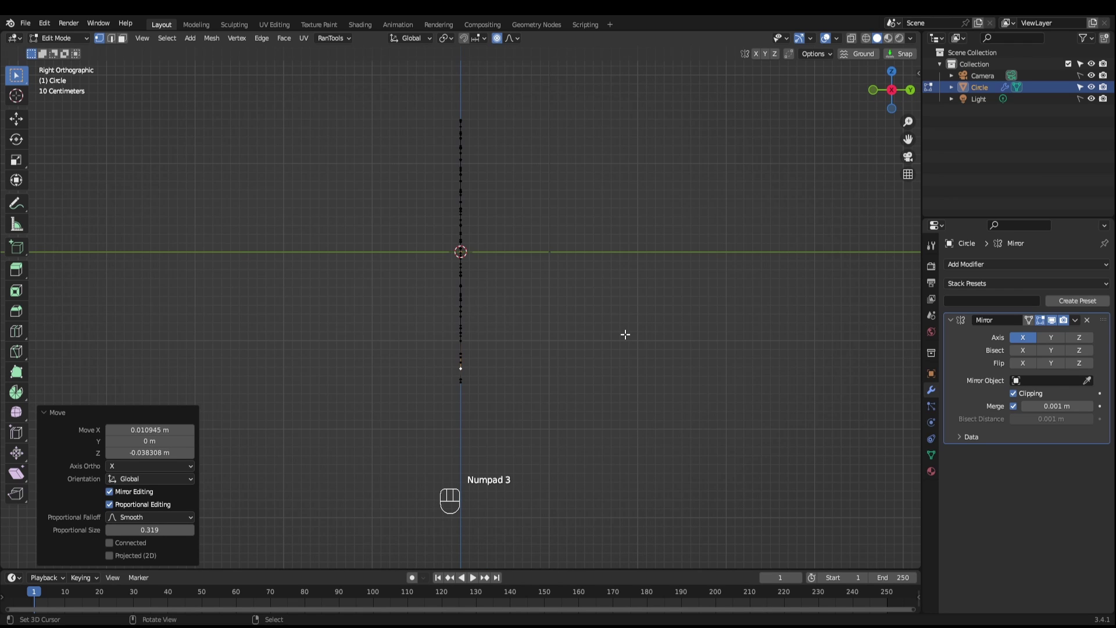
key(a)
key(g)
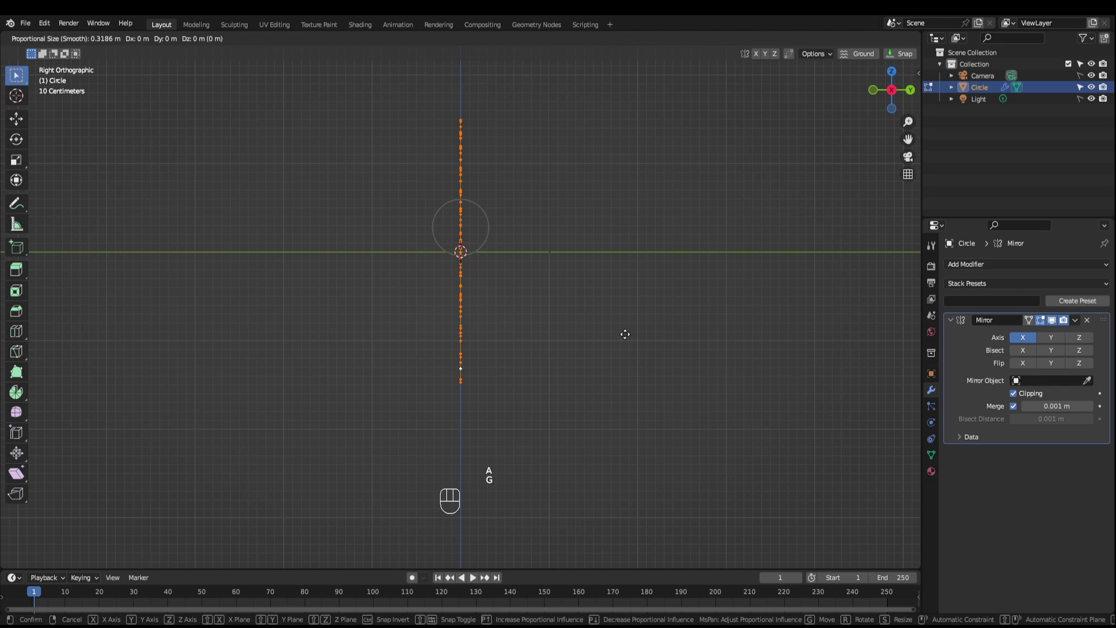
key(y)
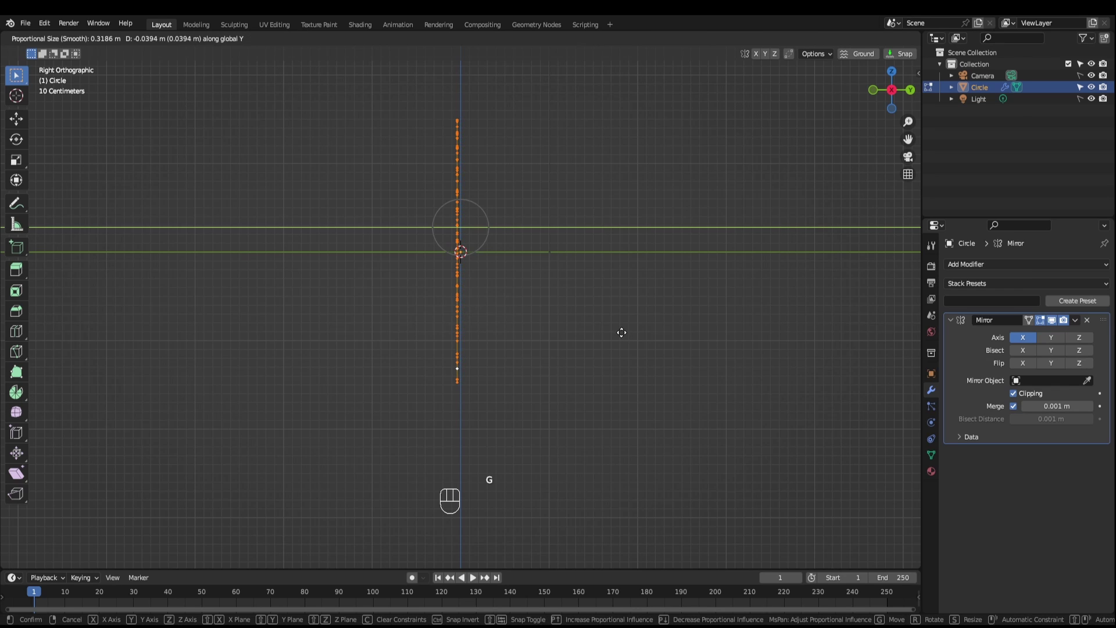
click(620, 333)
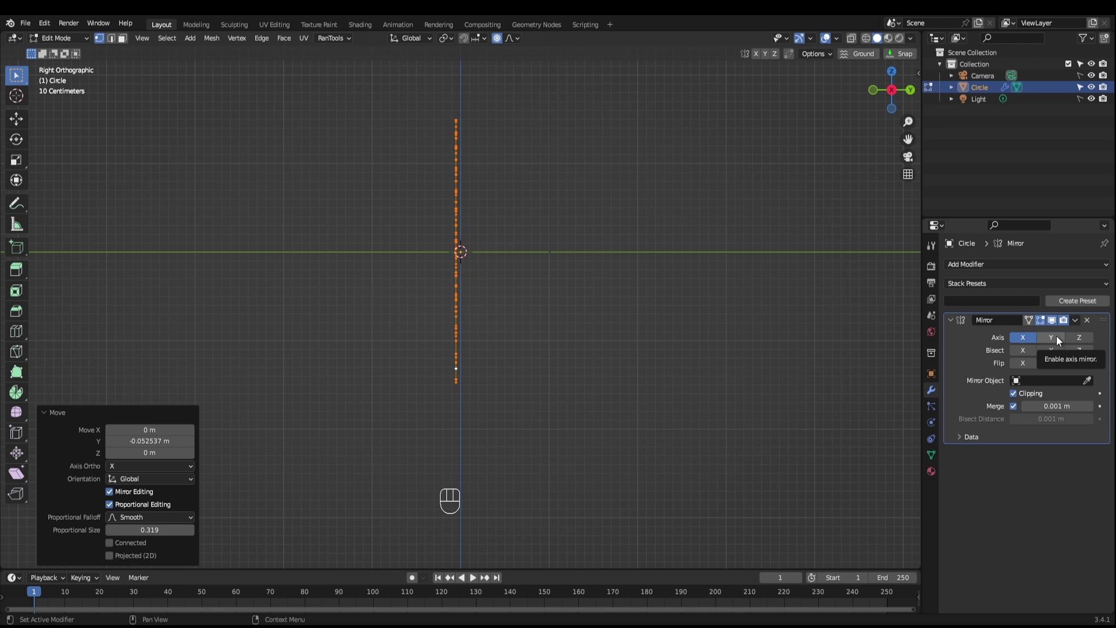
click(1057, 337)
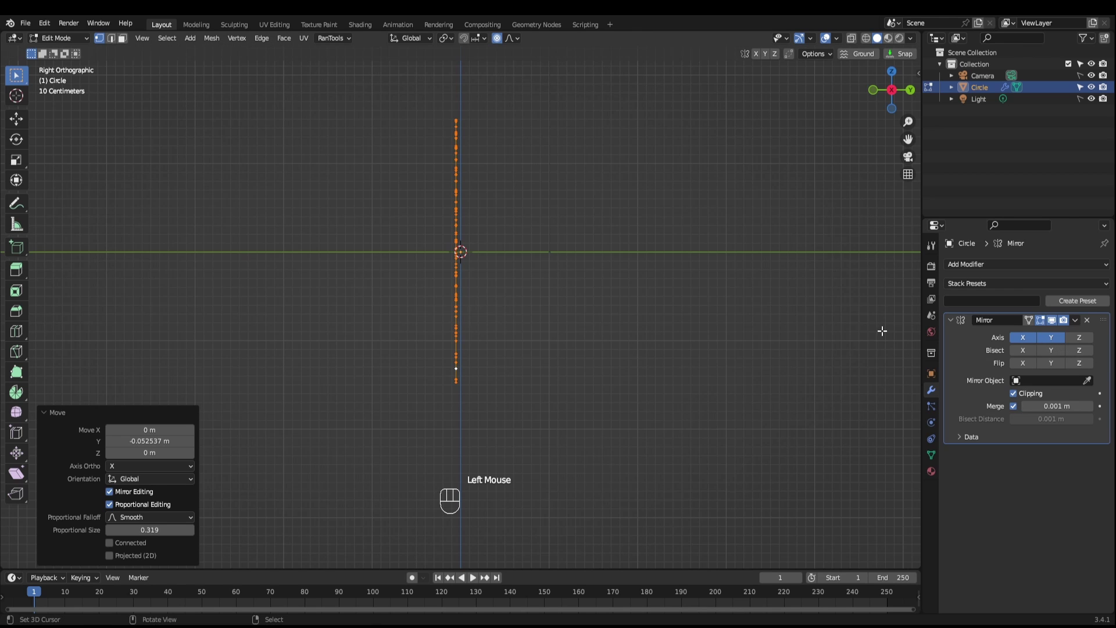
Step: Select the half-heart's outer boundary edges and extrude them along Y to the mirror plane to close the rim
middle_drag(880, 329, 529, 299)
scroll(531, 302, up, 3)
key(2)
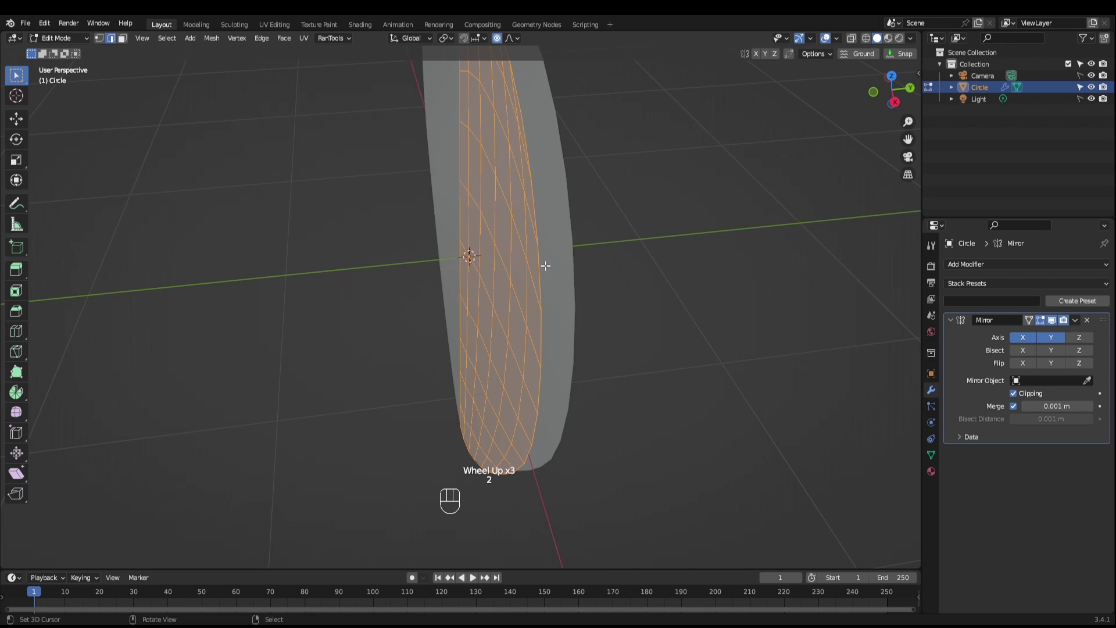
scroll(583, 259, down, 2)
middle_drag(583, 260, 617, 261)
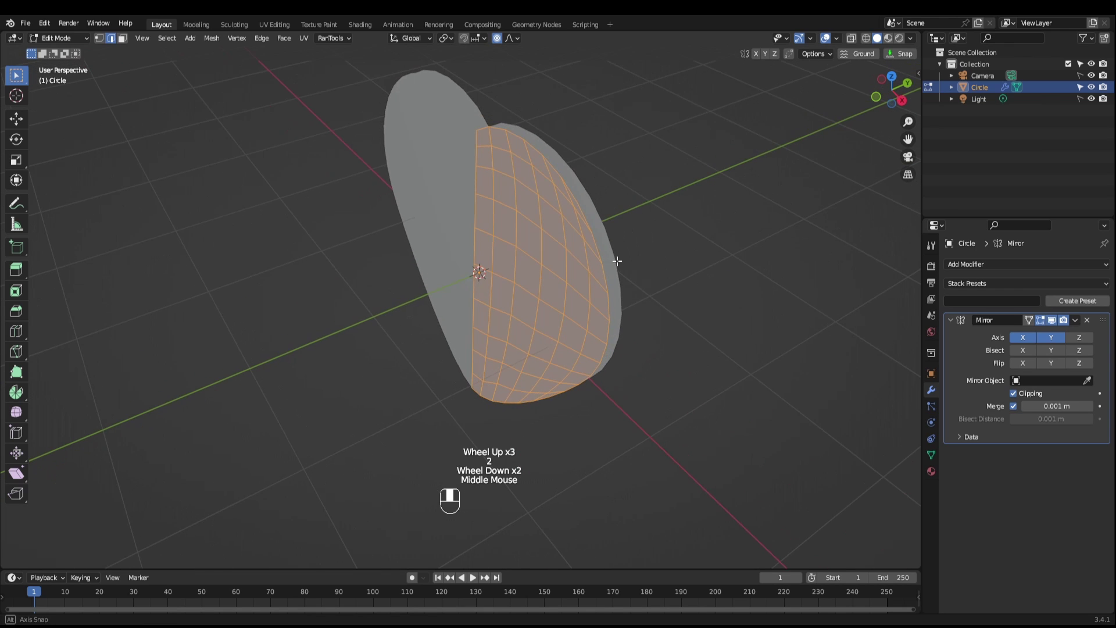
alt+right_click(594, 239)
alt+shift+right_click(528, 150)
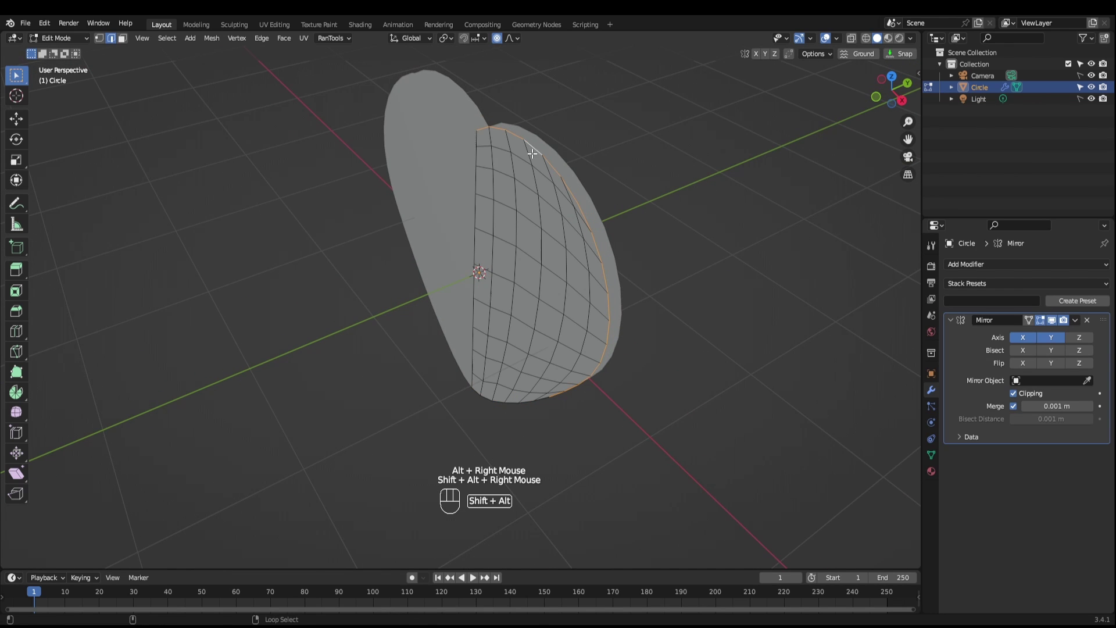
alt+shift+right_click(514, 399)
middle_drag(669, 410, 737, 382)
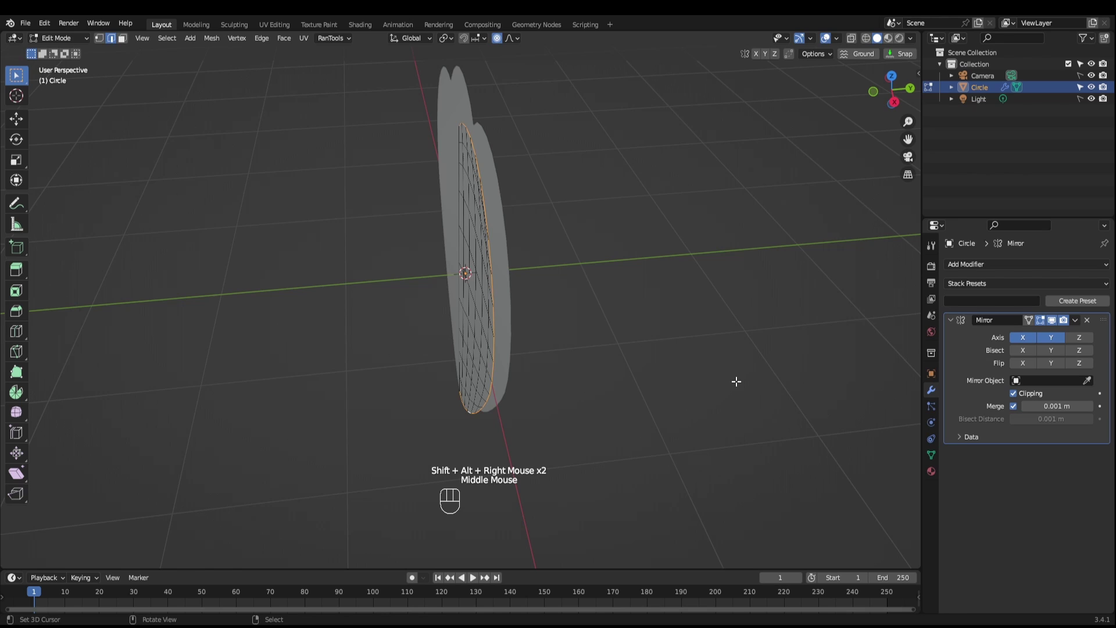
key(e)
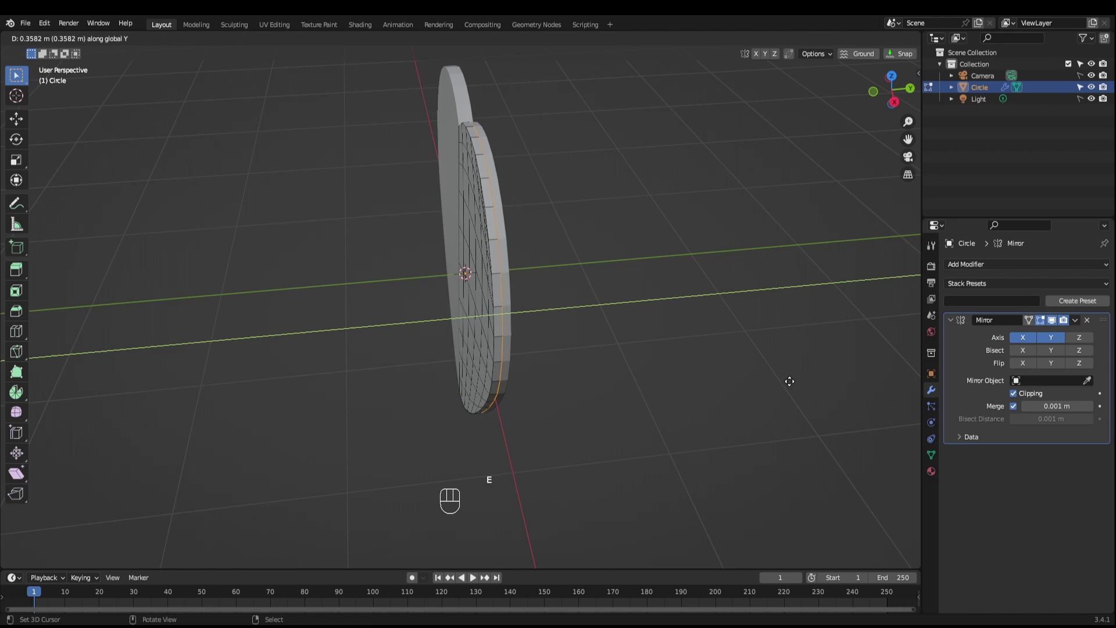
click(789, 382)
Step: Select every vertex except the outer rim and assign the selection to a new vertex group named Pressure
middle_drag(785, 384, 787, 354)
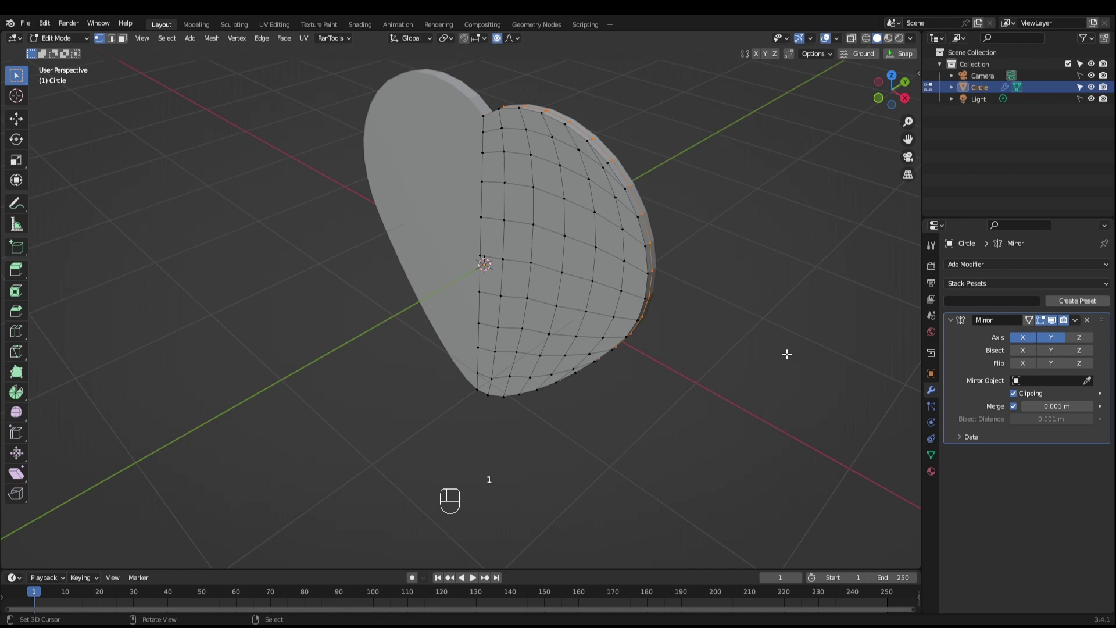
key(ctrl+i)
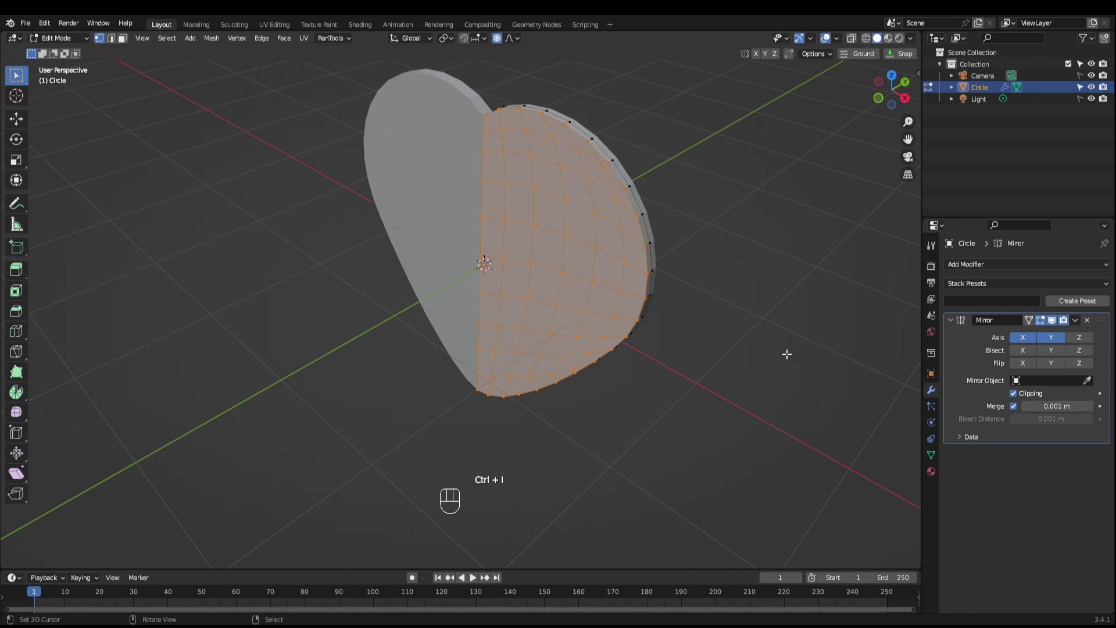
click(930, 455)
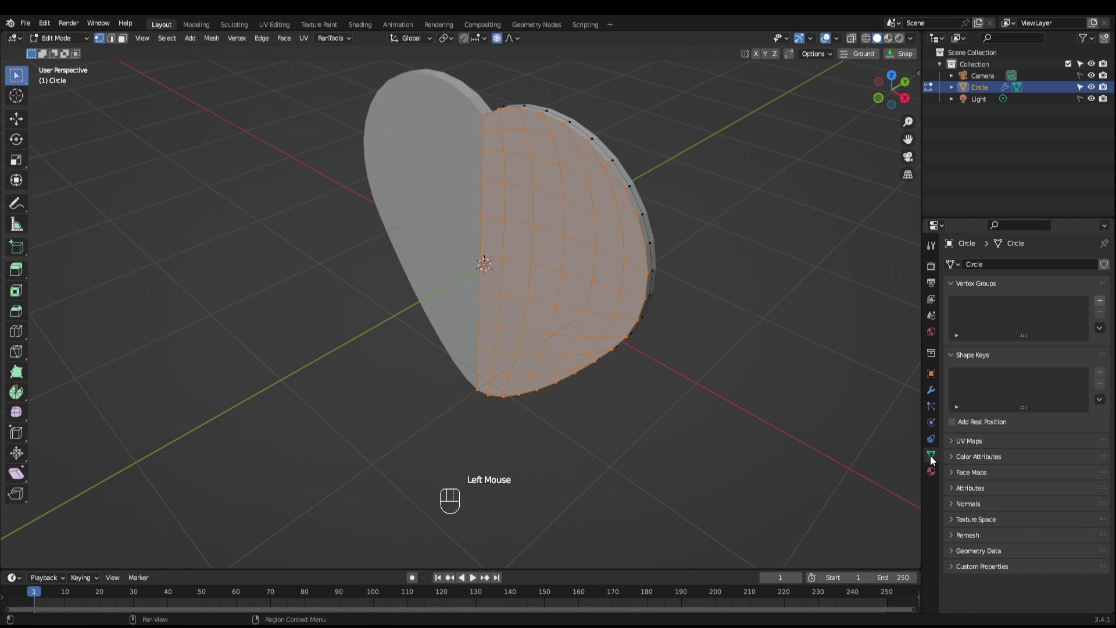
click(1099, 300)
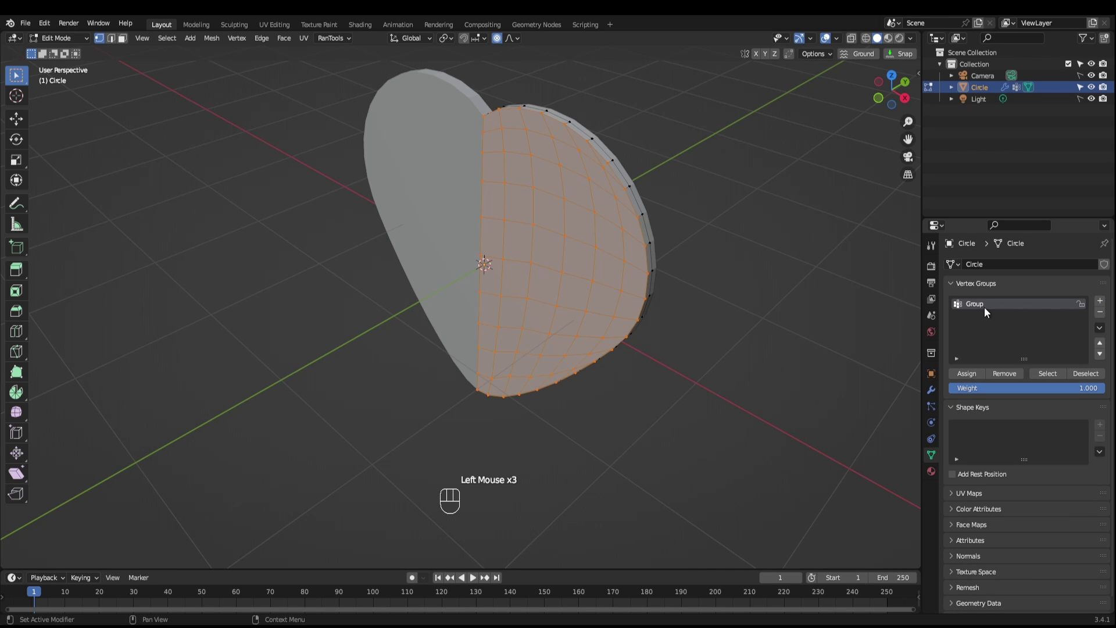
text(Pressure)
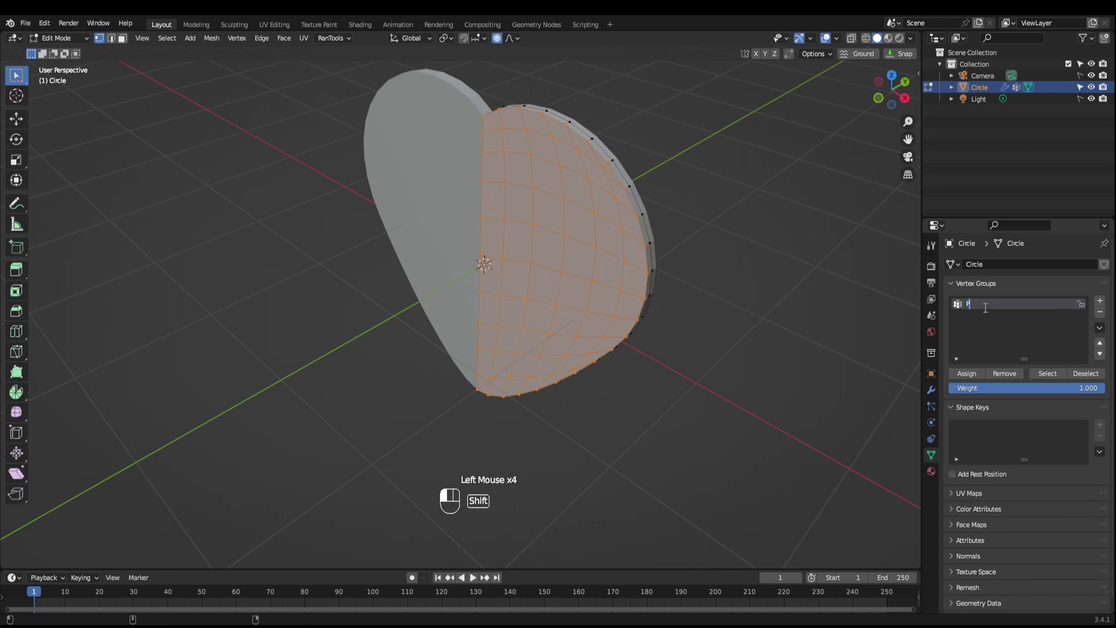
key(Return)
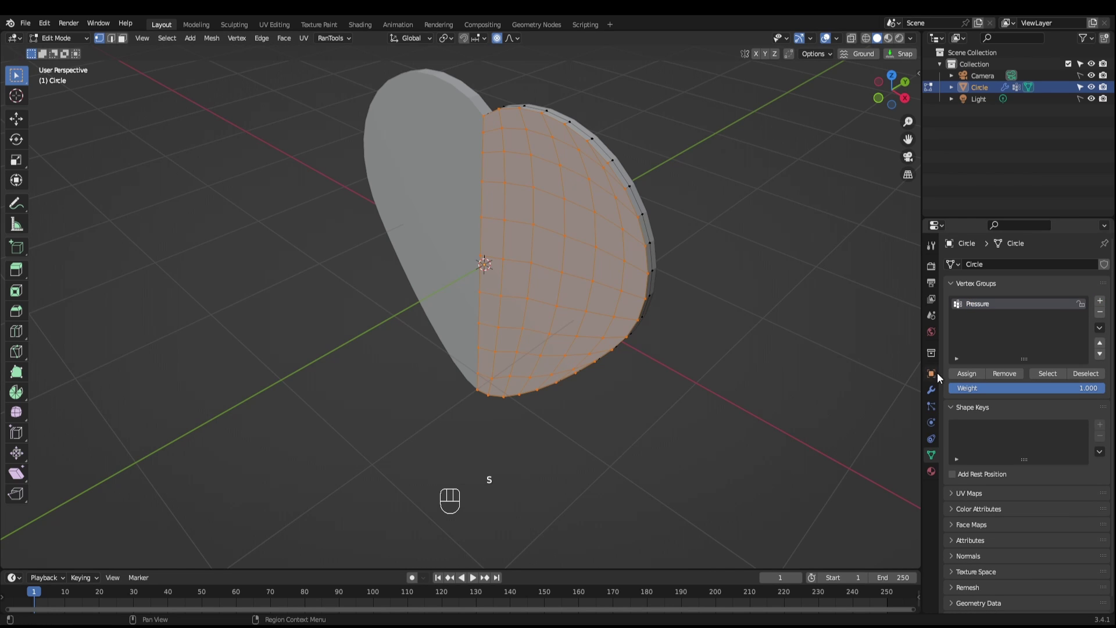
click(969, 371)
Step: Turn off proportional editing, scale the selected inner vertices to about 0.86, and add loop cuts around the sloped side
key(o)
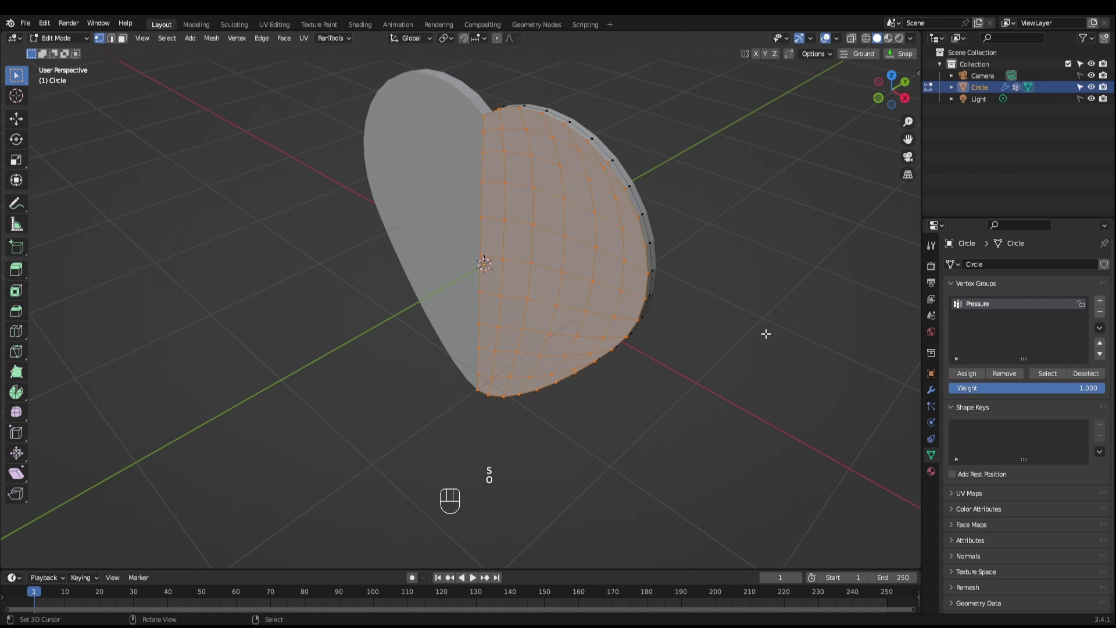
key(s)
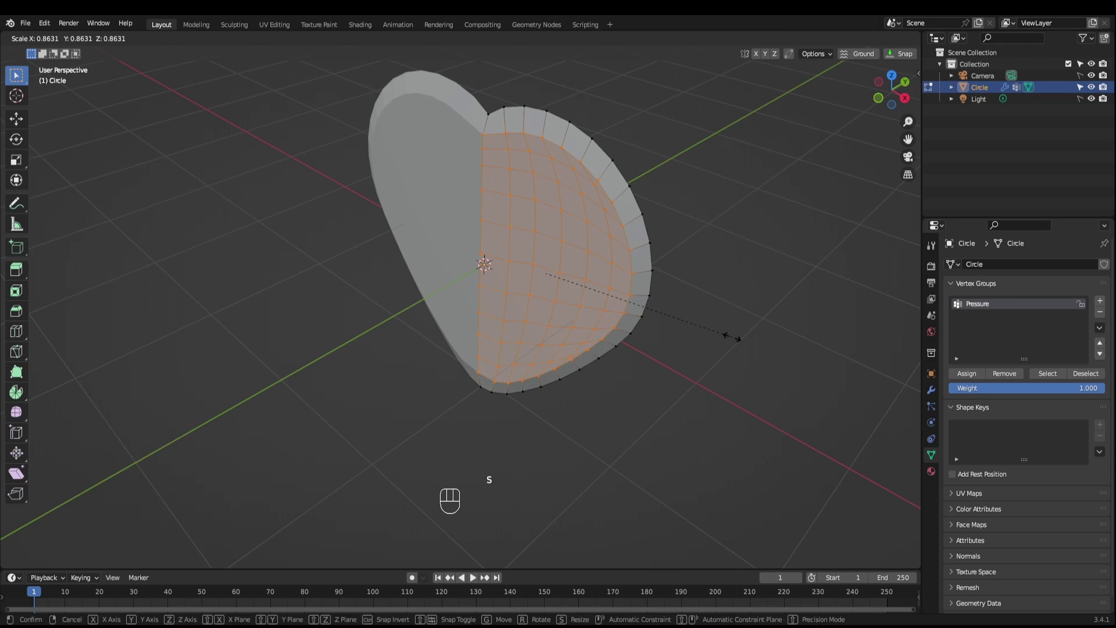
click(729, 336)
key(ctrl+r)
Step: Apply the Mirror modifier and vertex-bevel the heart's lower tip vertex by about 0.044 m
middle_drag(743, 406, 791, 399)
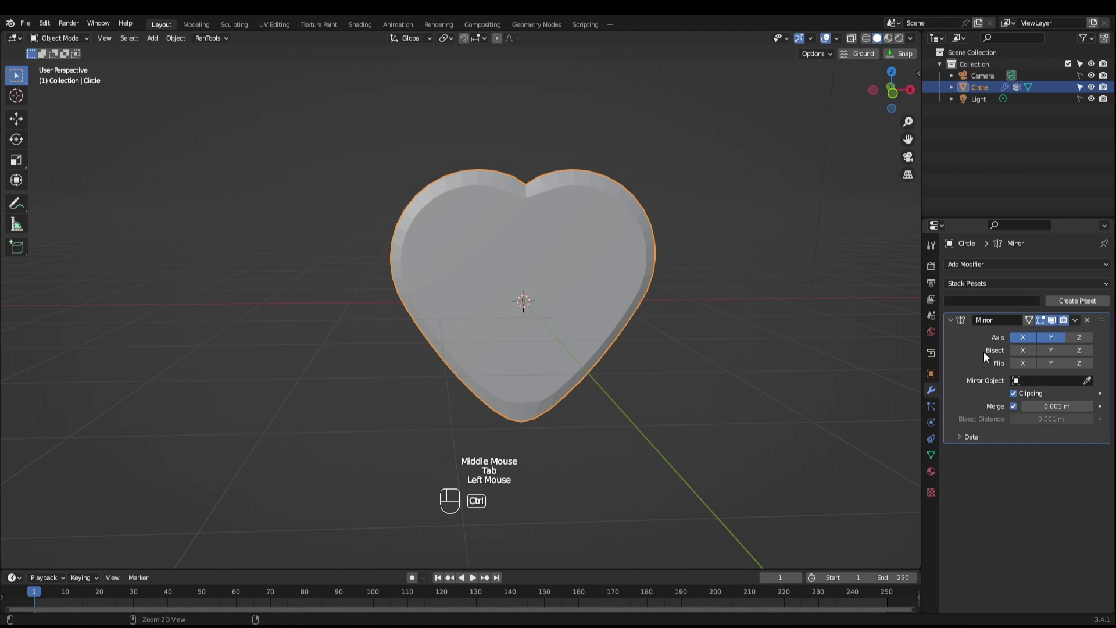
key(ctrl+a)
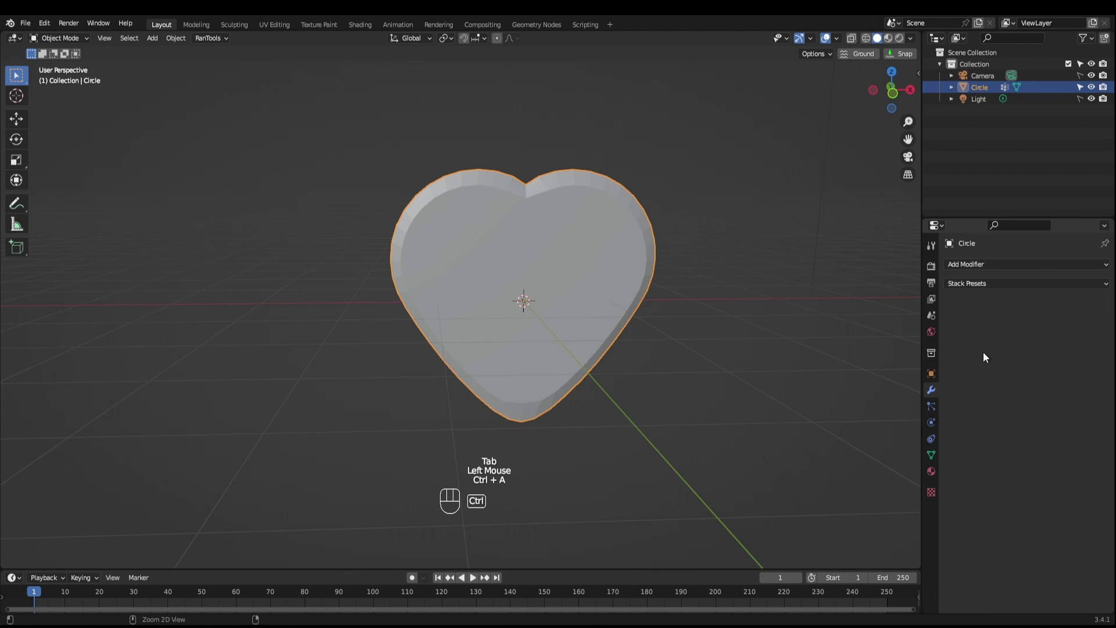
middle_drag(638, 431, 644, 335)
key(Tab)
scroll(644, 335, up, 2)
shift+middle_drag(628, 383, 620, 346)
shift+scroll(620, 346, up, 1)
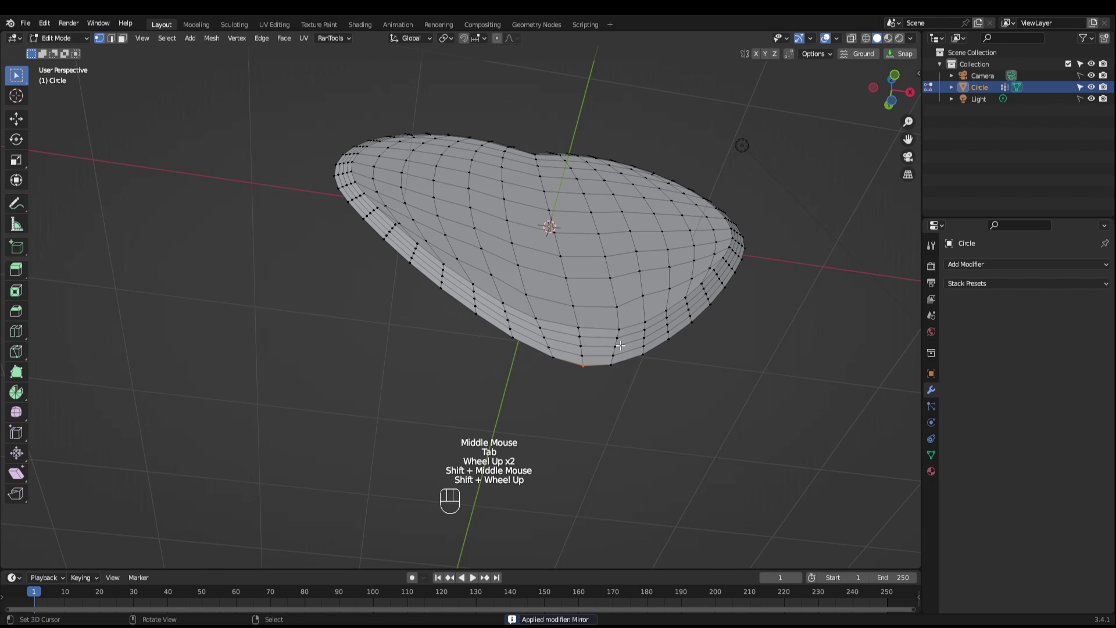
middle_drag(647, 402, 645, 378)
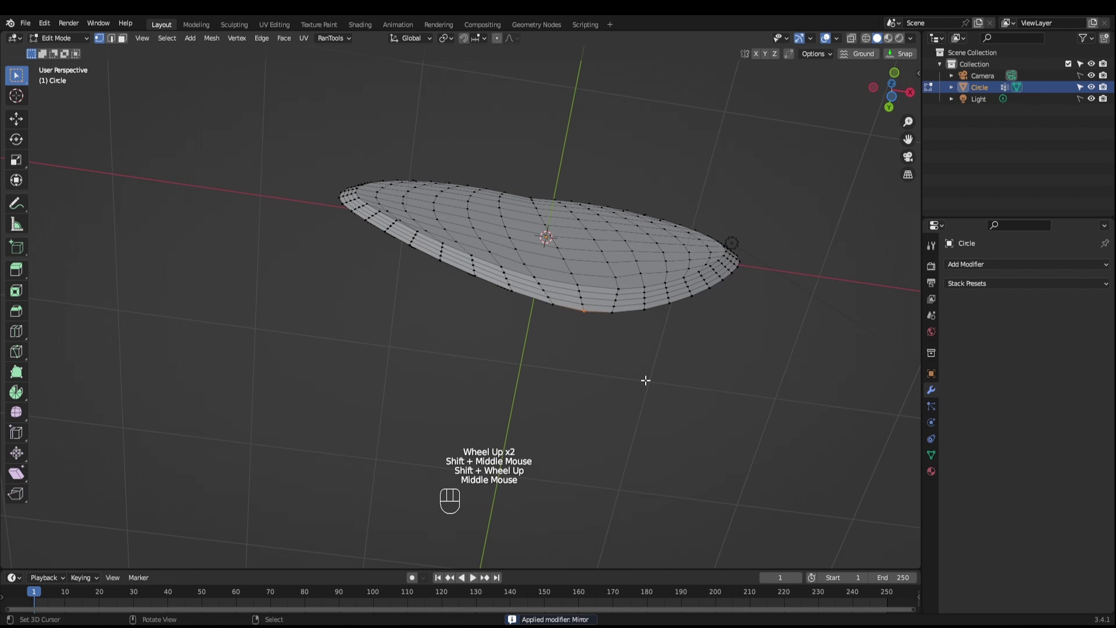
key(ctrl+shift+b)
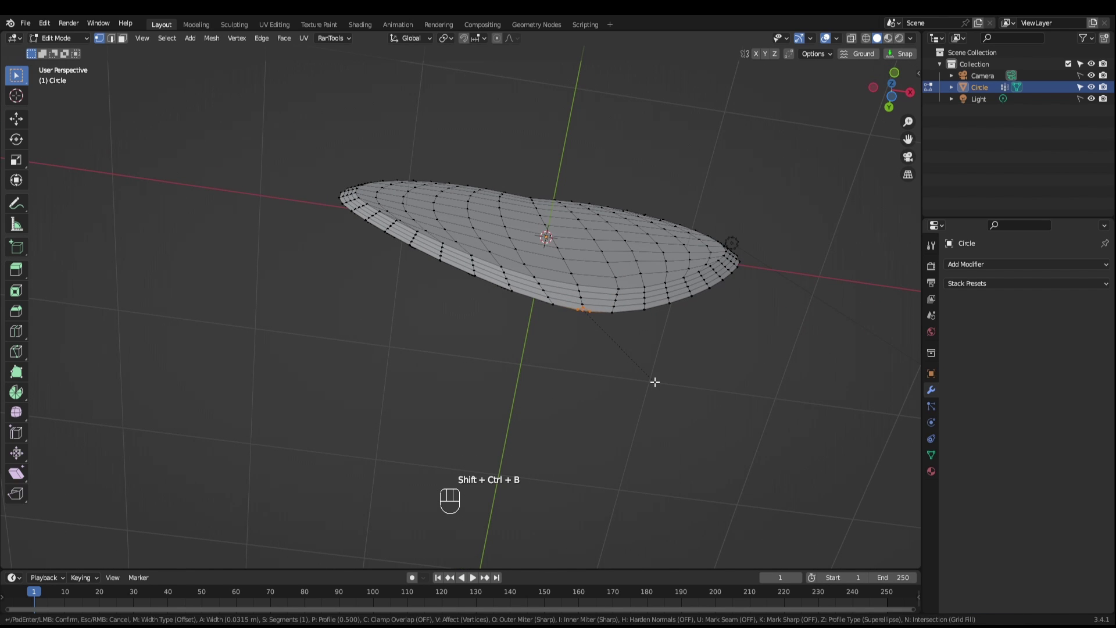
click(655, 382)
Step: Extrude the bevelled tip face about 0.04 m downward and flatten it by scaling Z to 0
middle_drag(650, 394, 622, 342)
scroll(640, 392, up, 2)
key(KP_1)
key(e)
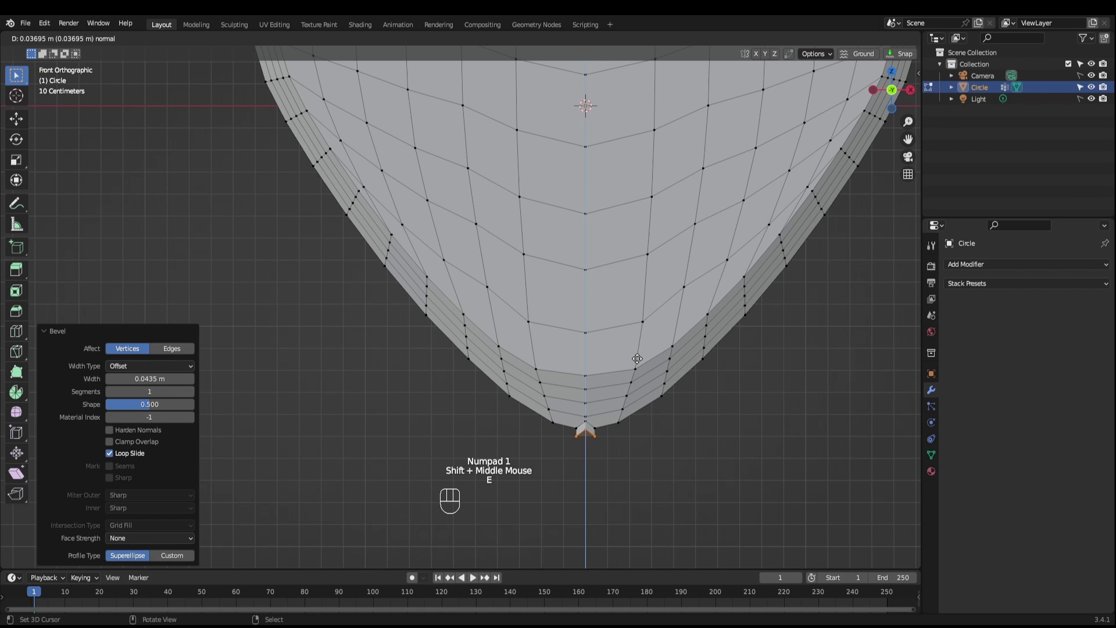
click(638, 359)
key(s)
key(z)
key(0)
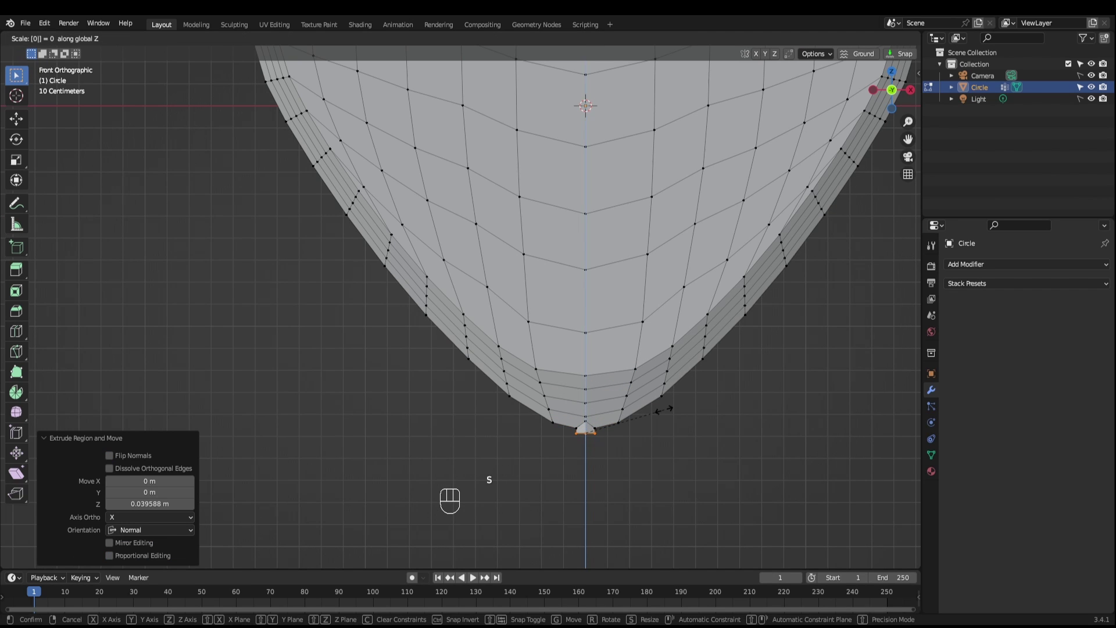
click(664, 410)
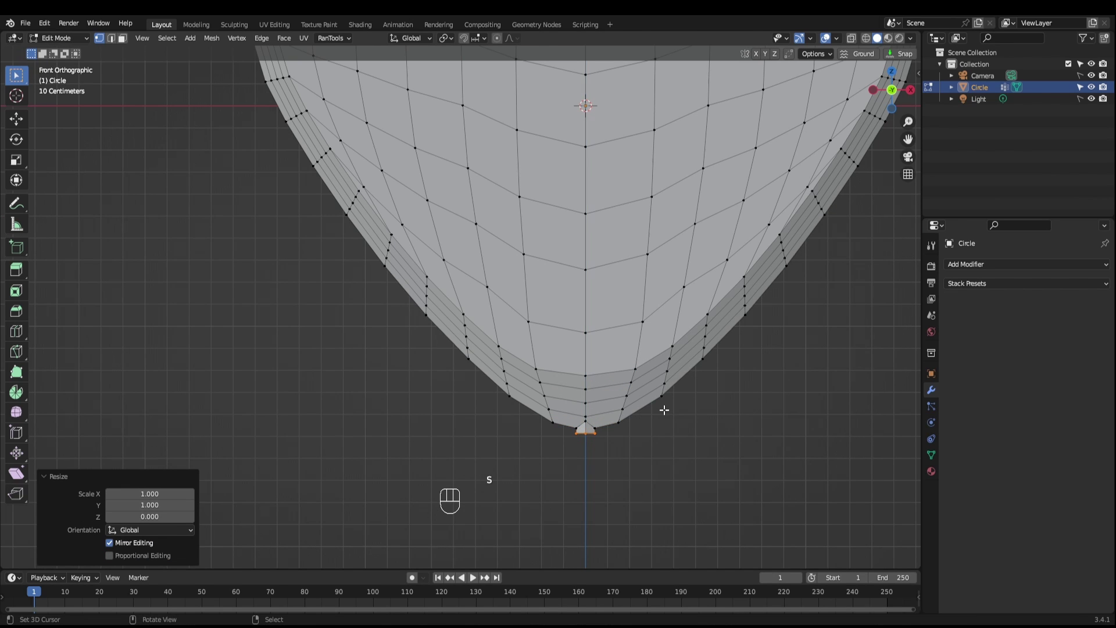
Step: Extrude the flattened tip face about 0.03 m further down and scale it to about 1.7 for a flared nozzle
key(e)
click(689, 451)
key(s)
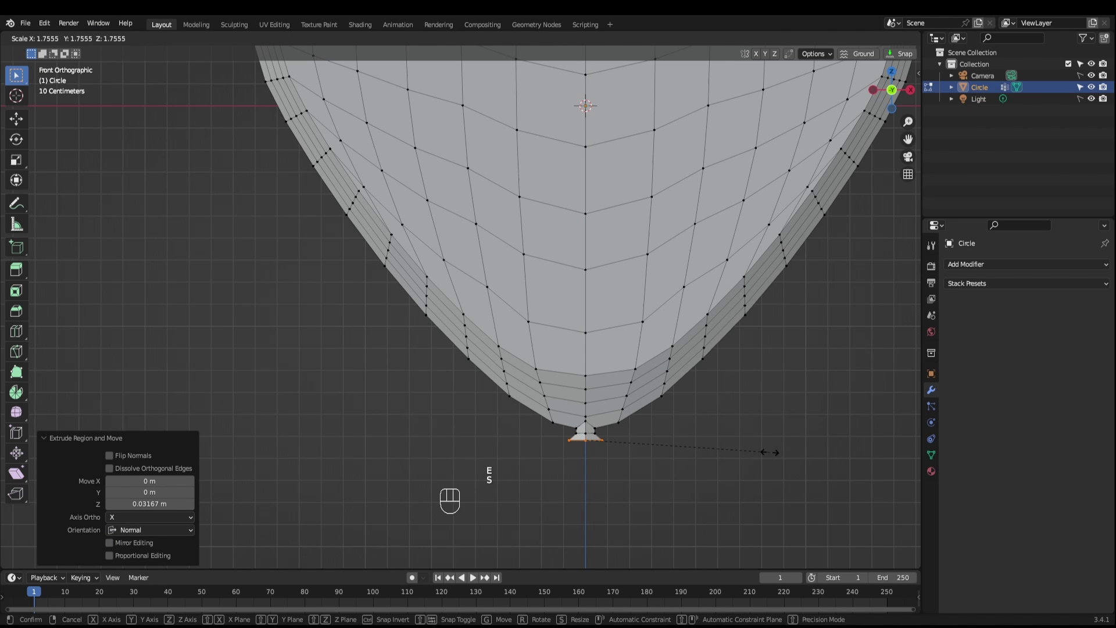
click(761, 454)
Step: Select the edge loop at the nozzle's neck and assign it to a new vertex group named Pin
shift+middle_drag(727, 483, 735, 406)
scroll(718, 416, up, 3)
key(2)
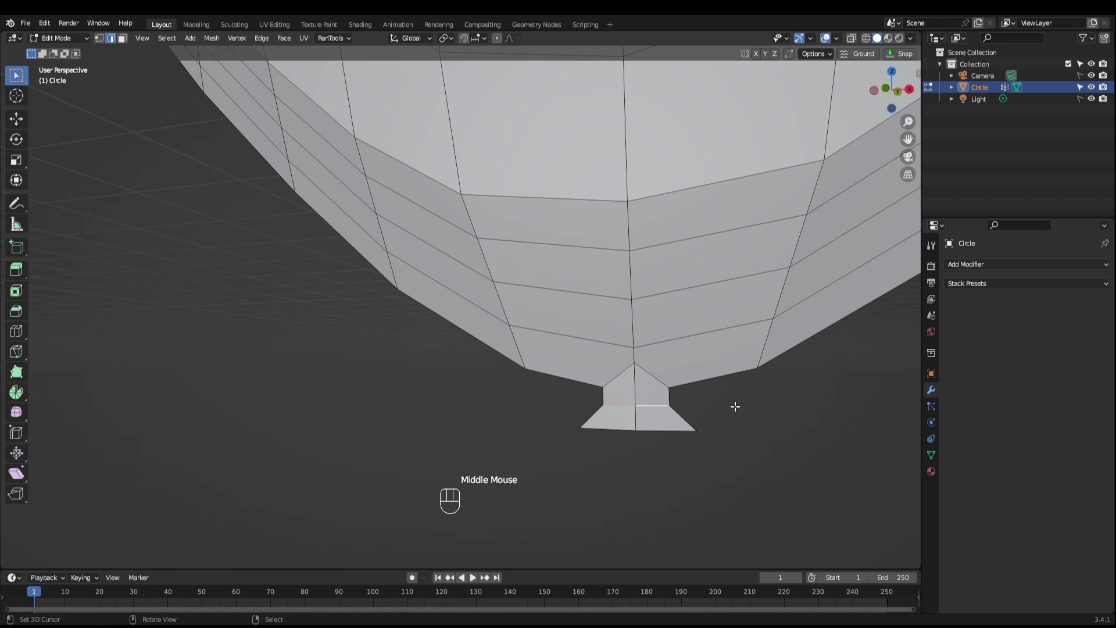
key(KP_1)
click(931, 454)
click(1101, 302)
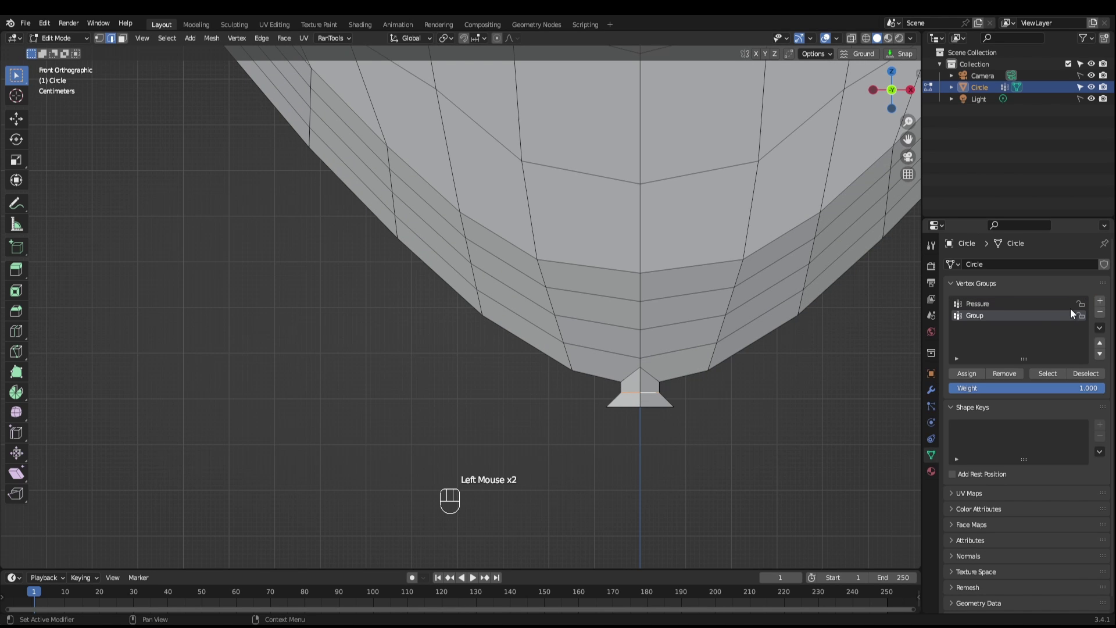
double_click(978, 316)
text(Pin)
key(Return)
click(967, 374)
Step: Add Cloth physics to the heart and enable Pressure with a value of 20
shift+middle_drag(762, 469, 669, 442)
scroll(668, 442, down, 3)
key(Tab)
click(931, 422)
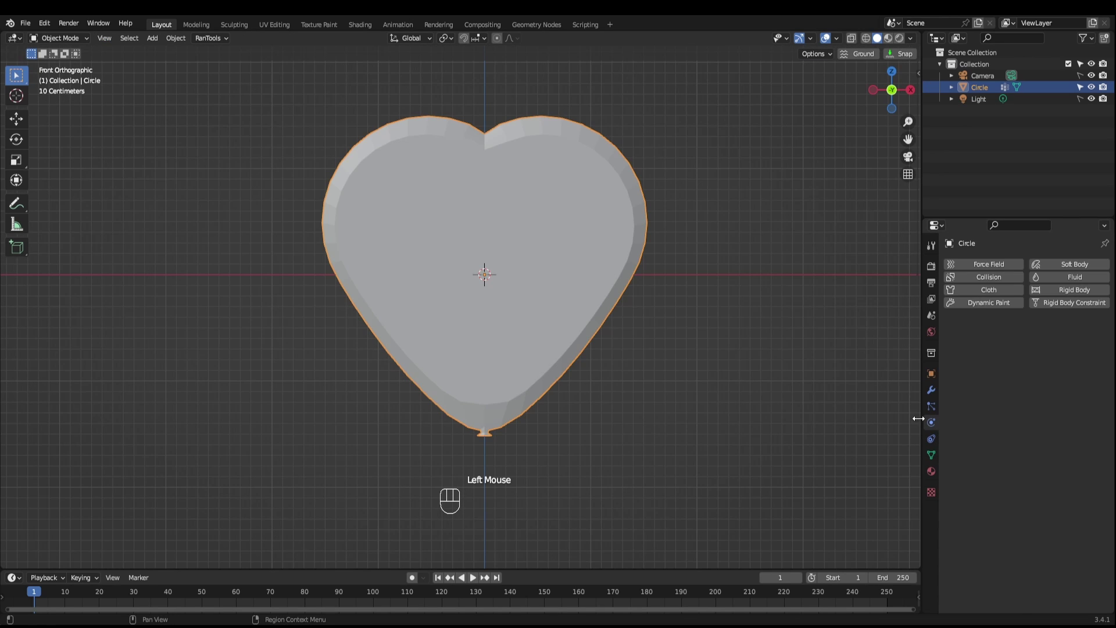
click(978, 290)
scroll(966, 448, down, 12)
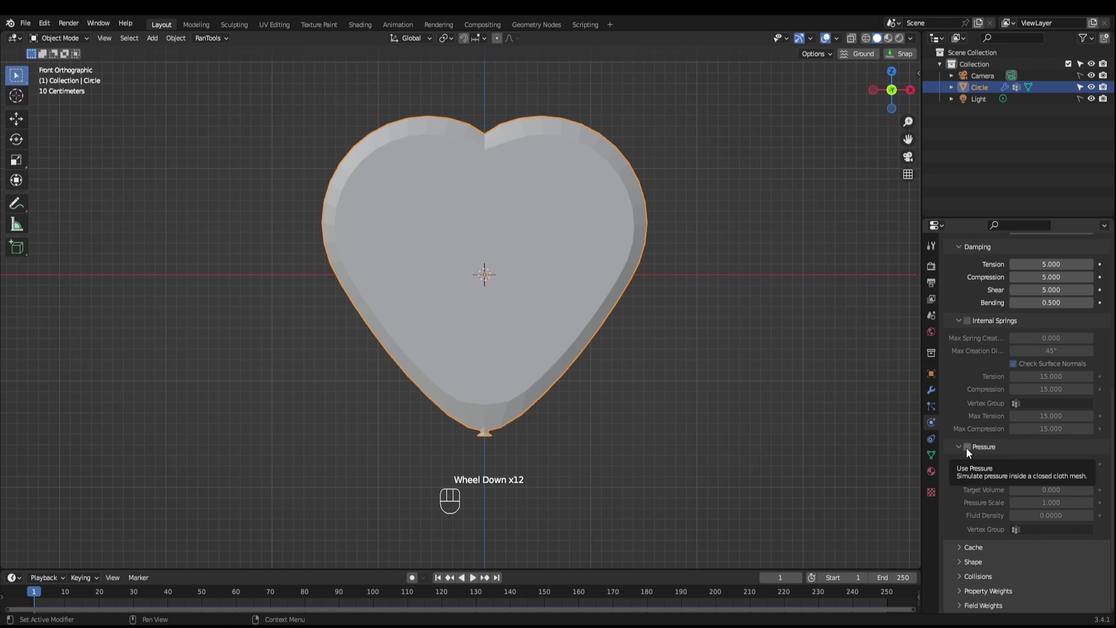
click(966, 447)
scroll(972, 437, down, 2)
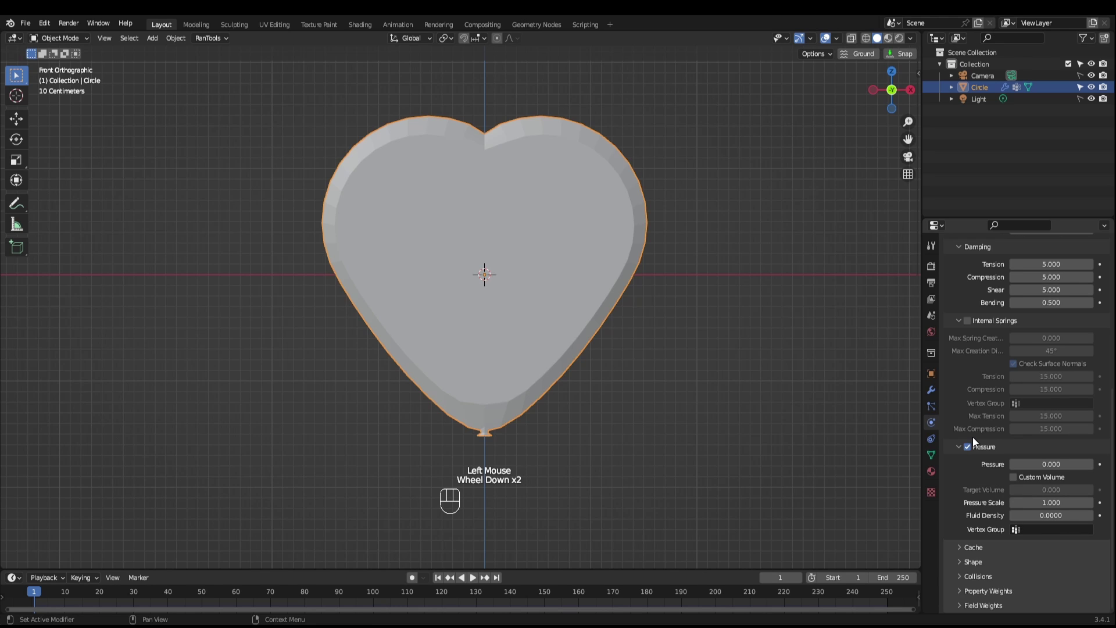
click(1052, 464)
key(Return)
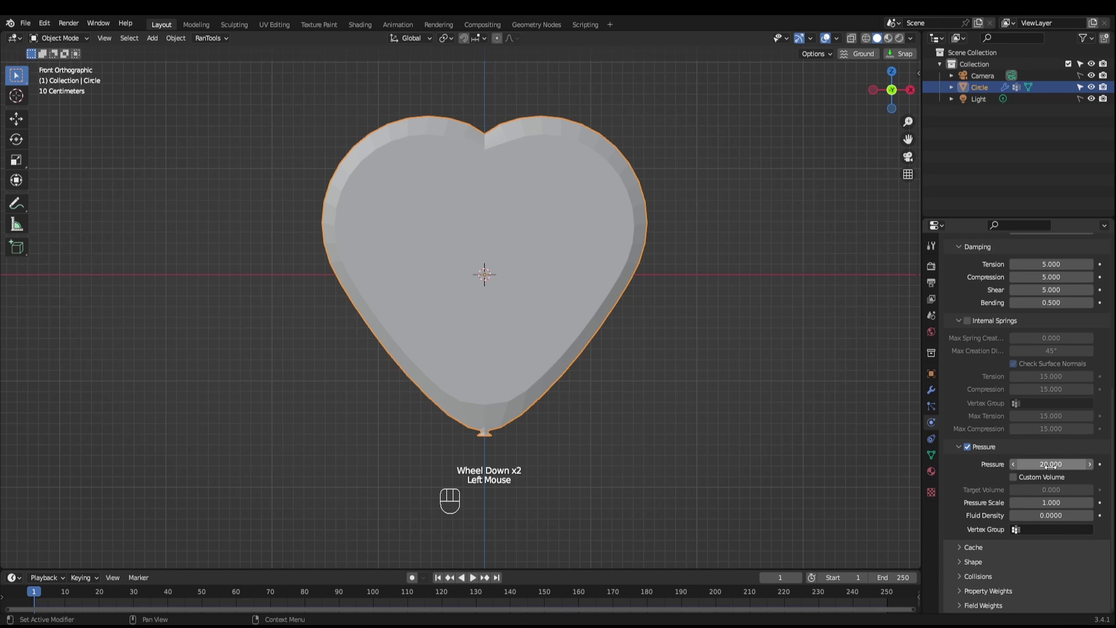
Step: Set the cloth pressure's vertex group to Pressure and the shape's pin group to Pin
scroll(1048, 476, down, 4)
click(1054, 529)
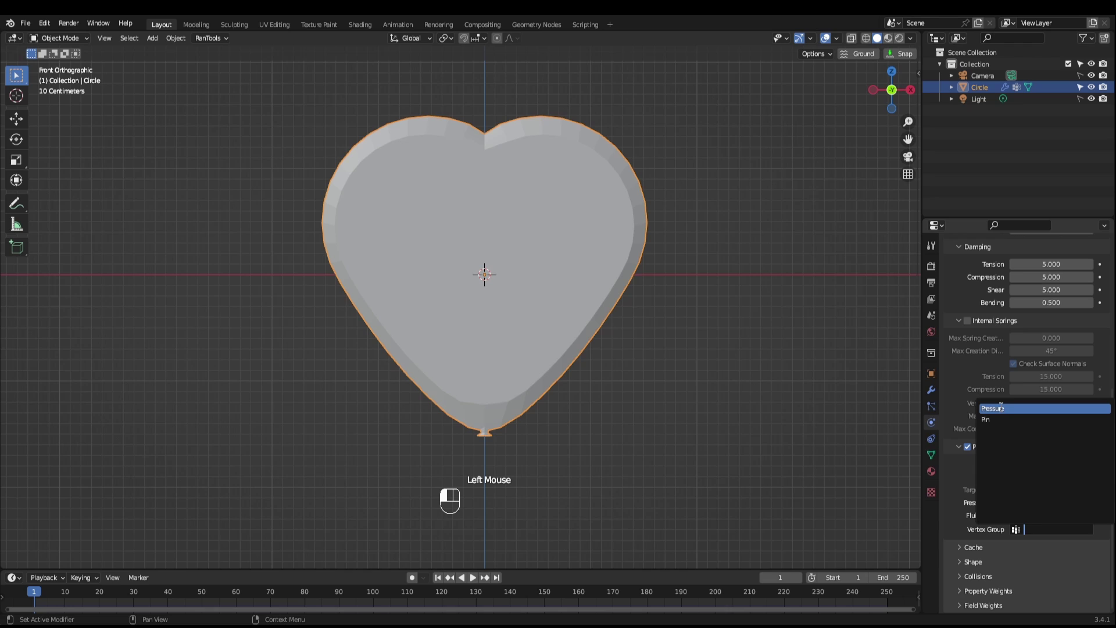
click(1014, 408)
scroll(972, 491, down, 3)
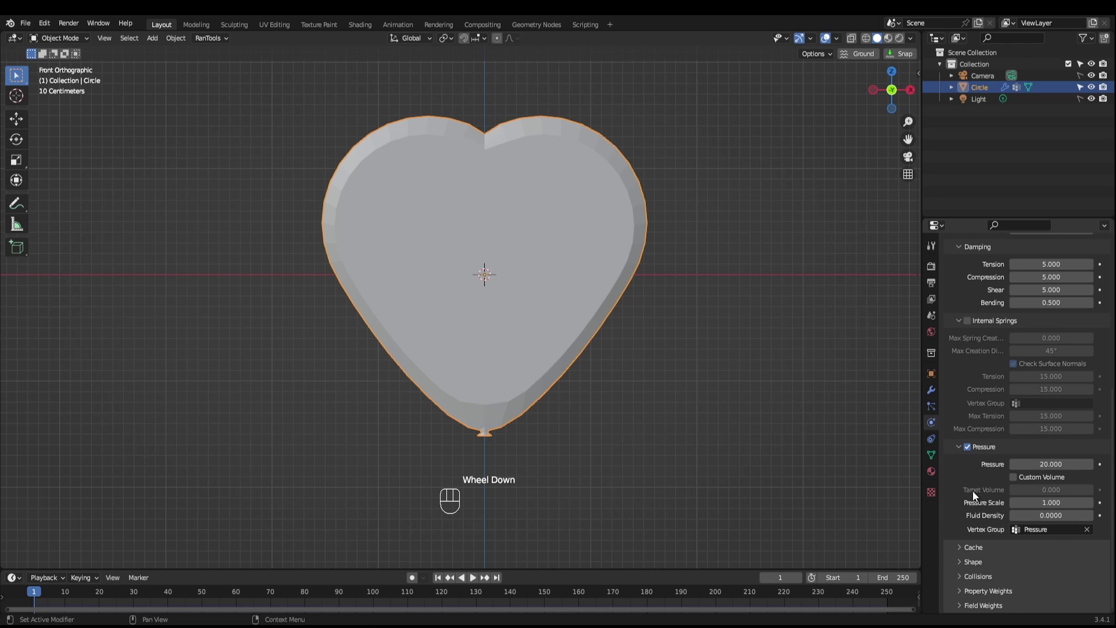
click(967, 561)
scroll(1045, 491, down, 2)
click(1045, 490)
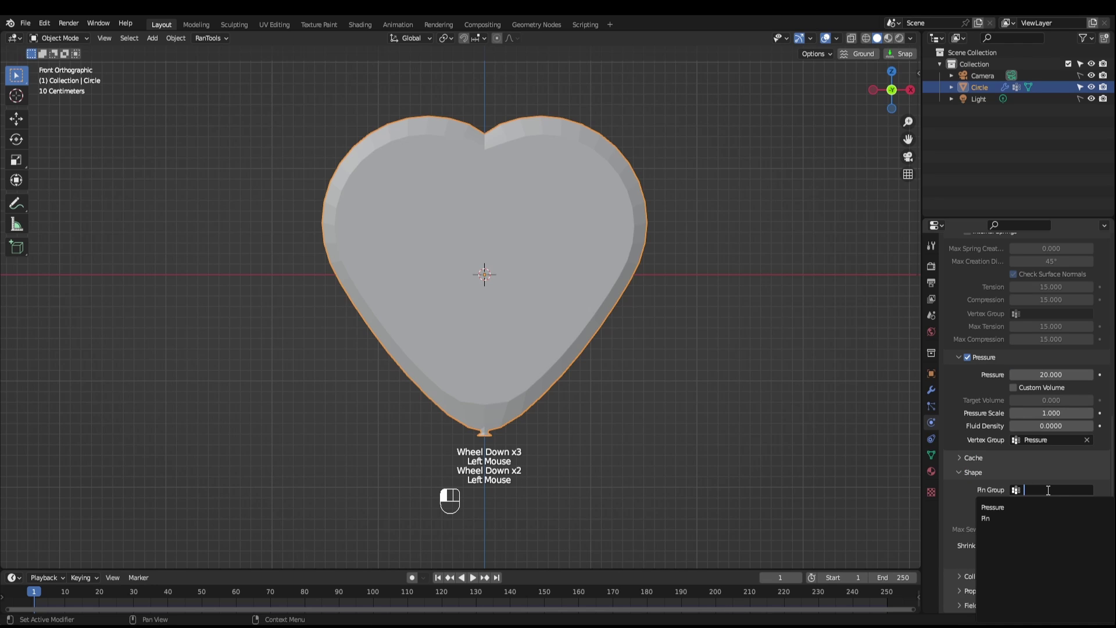
click(1022, 517)
Step: Set the cloth's Gravity field weight to -1
scroll(975, 525, down, 3)
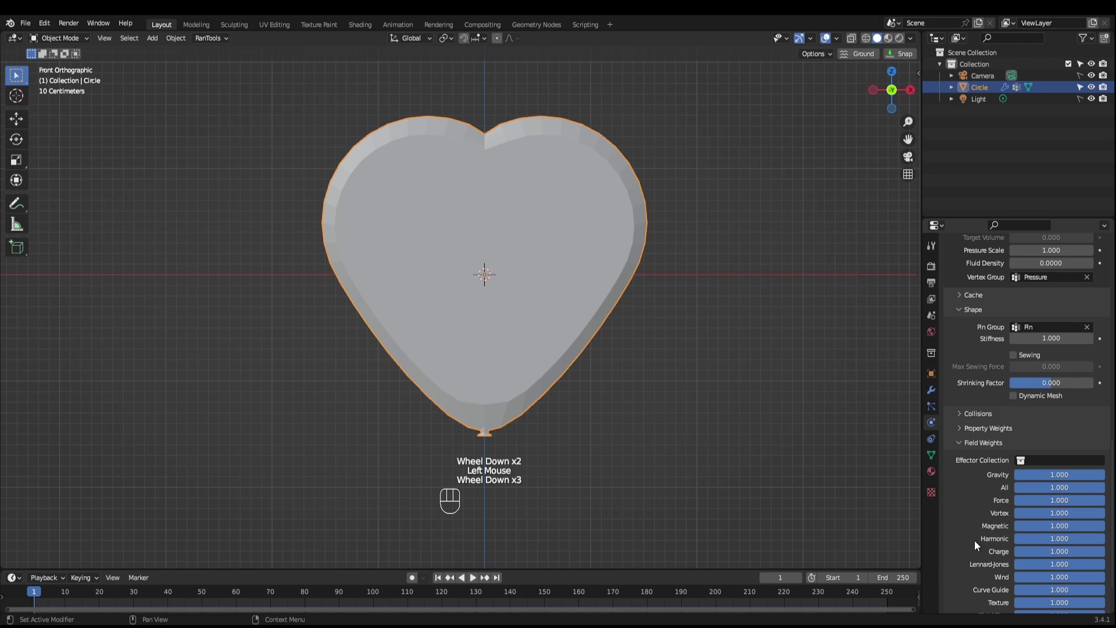
click(1056, 475)
text(-1)
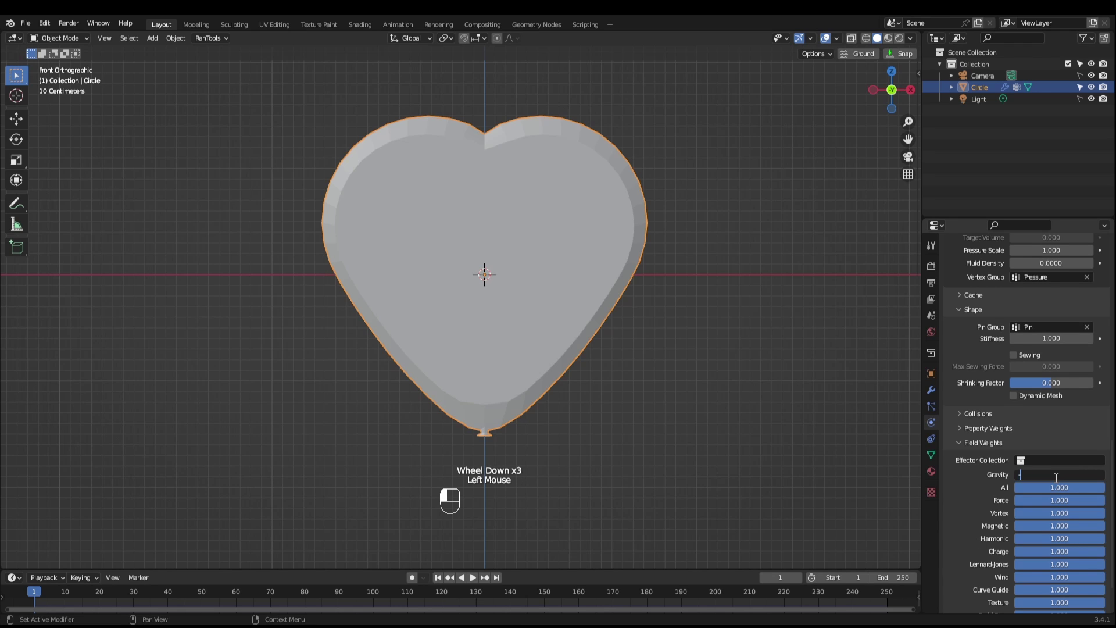
key(Return)
Step: Add a Subdivision Surface modifier above Cloth in the stack and set its viewport level to 2
click(931, 389)
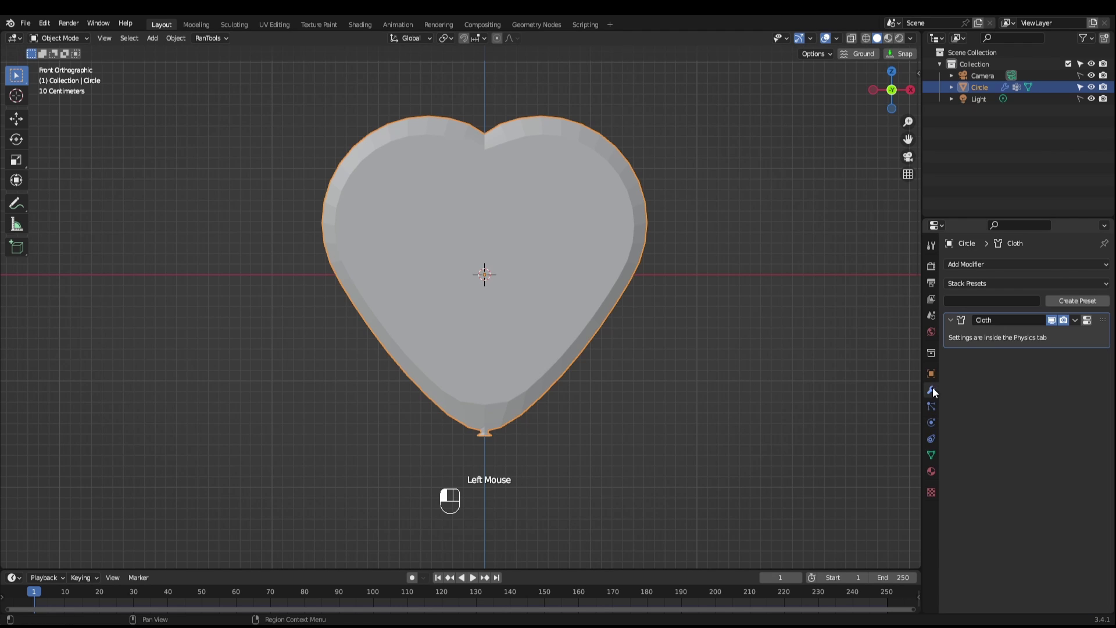
click(1012, 263)
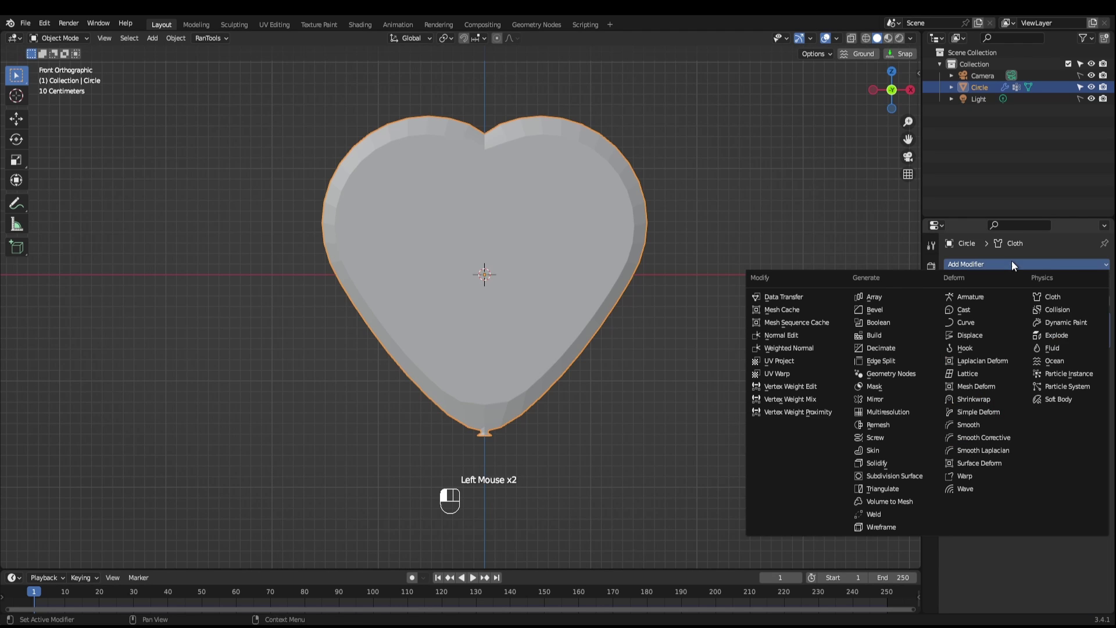
click(895, 476)
drag(1102, 335, 1096, 307)
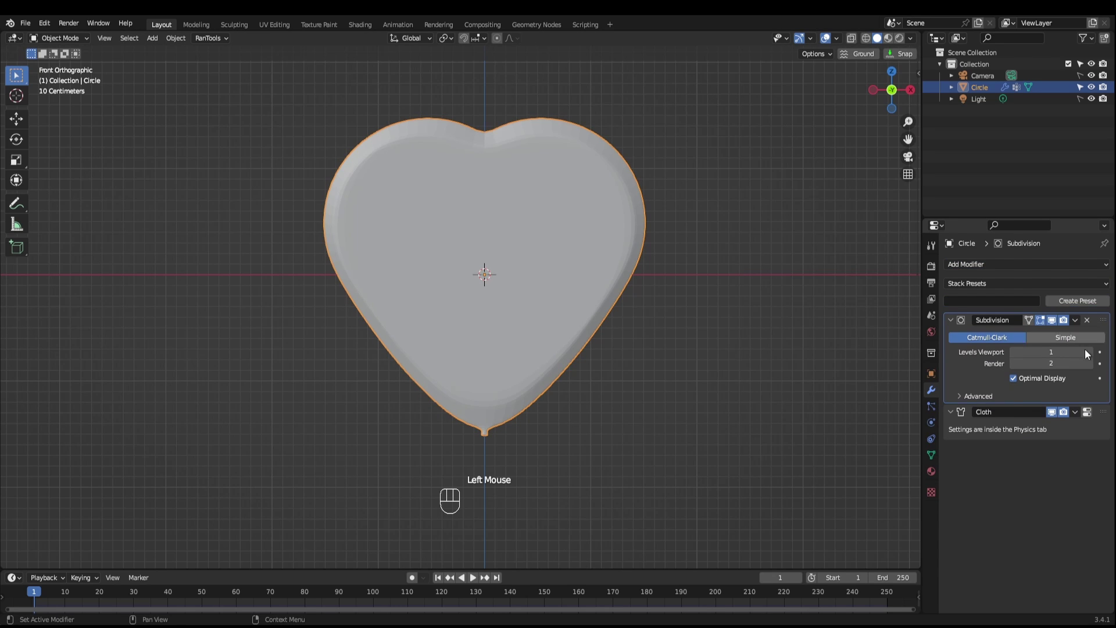
key(ctrl+2)
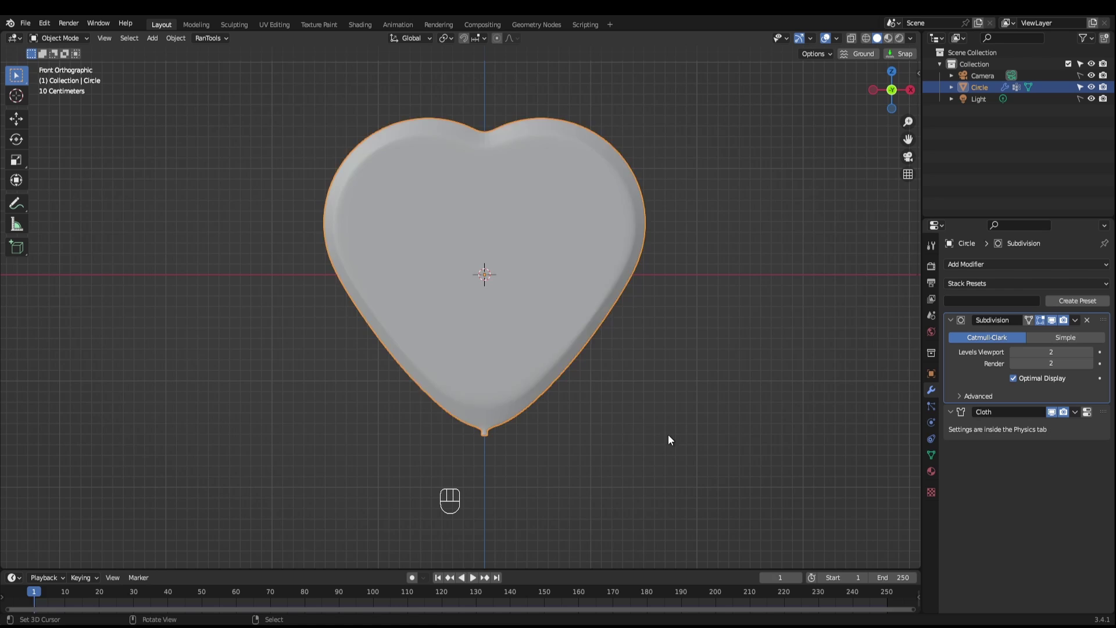
Step: Play the cloth simulation to frame 106 and shade the inflated heart smooth
key(space)
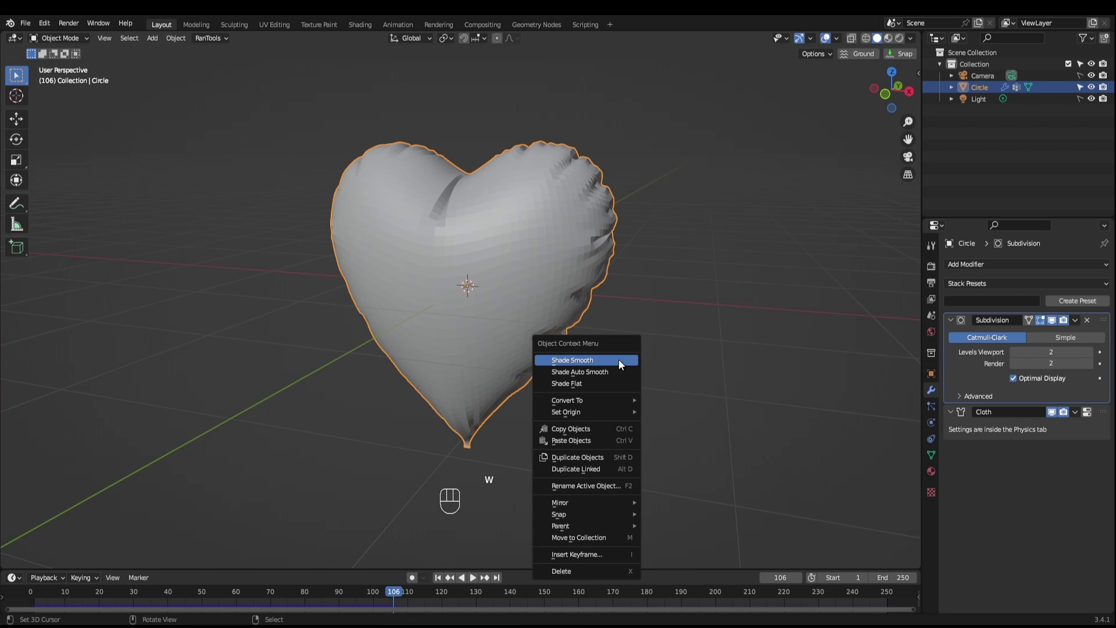
click(618, 359)
Step: Apply the Subdivision and Cloth modifiers to the inflated heart
mouse_move(618, 359)
middle_down()
mouse_move(601, 355)
mouse_move(608, 349)
middle_up()
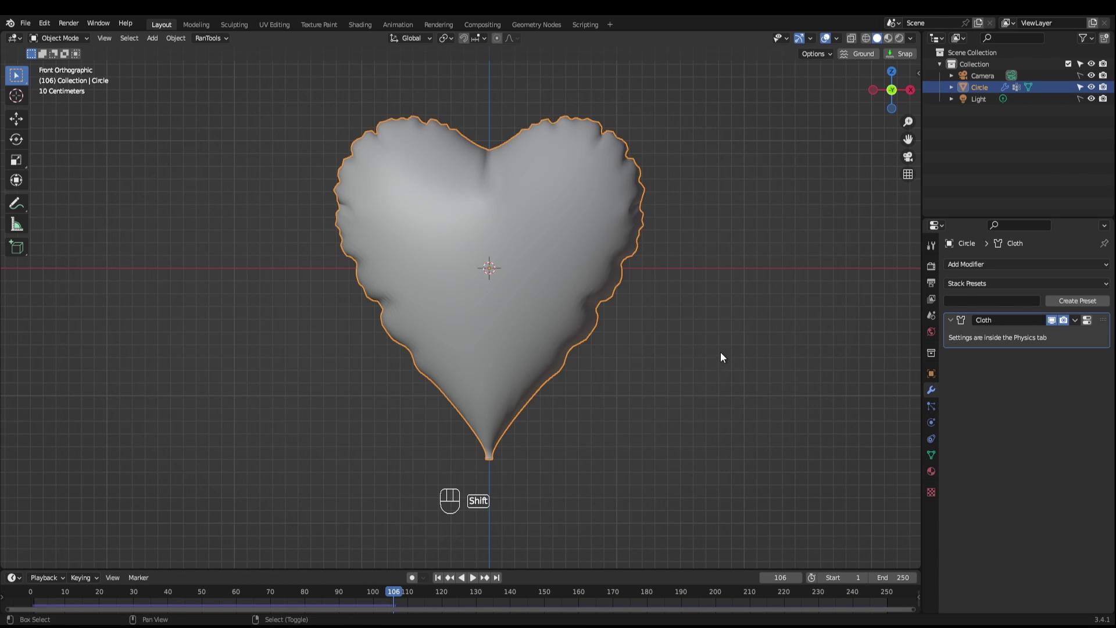
shift+middle_drag(721, 357, 708, 398)
key(ctrl+a)
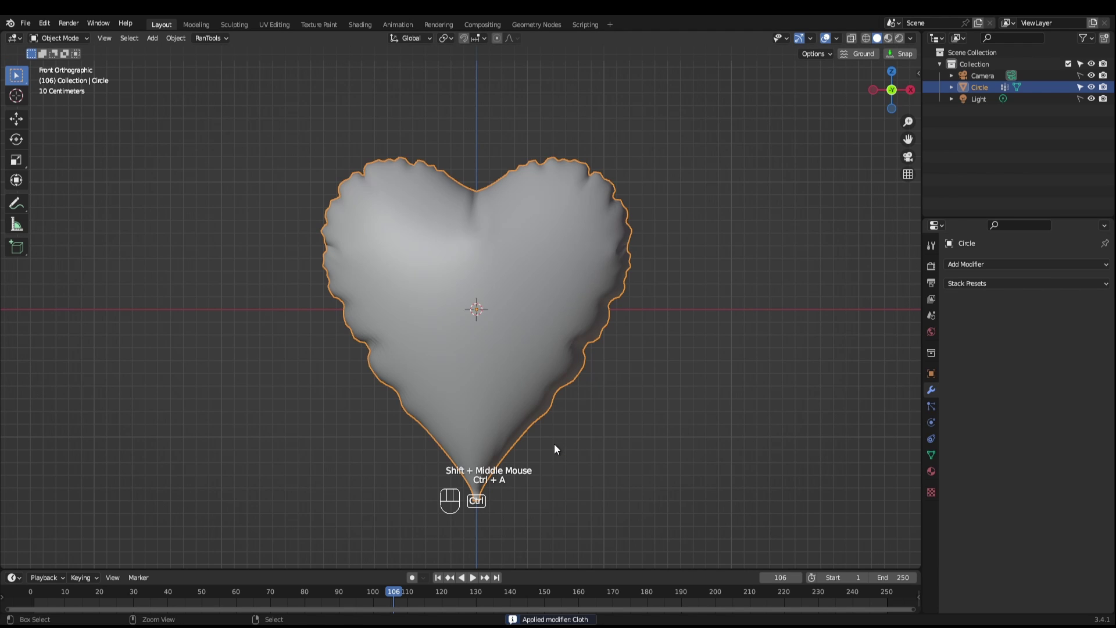
Step: In Sculpt Mode, widen and round the heart's lower half with the Elastic Deform brush, using X and Y symmetry
key(ctrl+Tab)
click(539, 514)
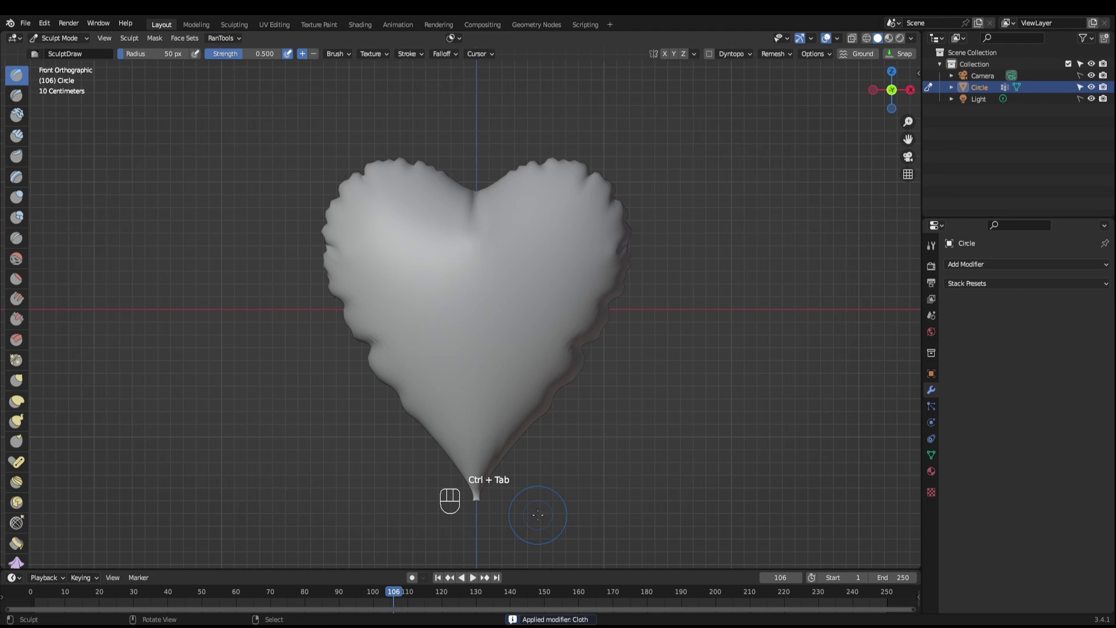
click(16, 401)
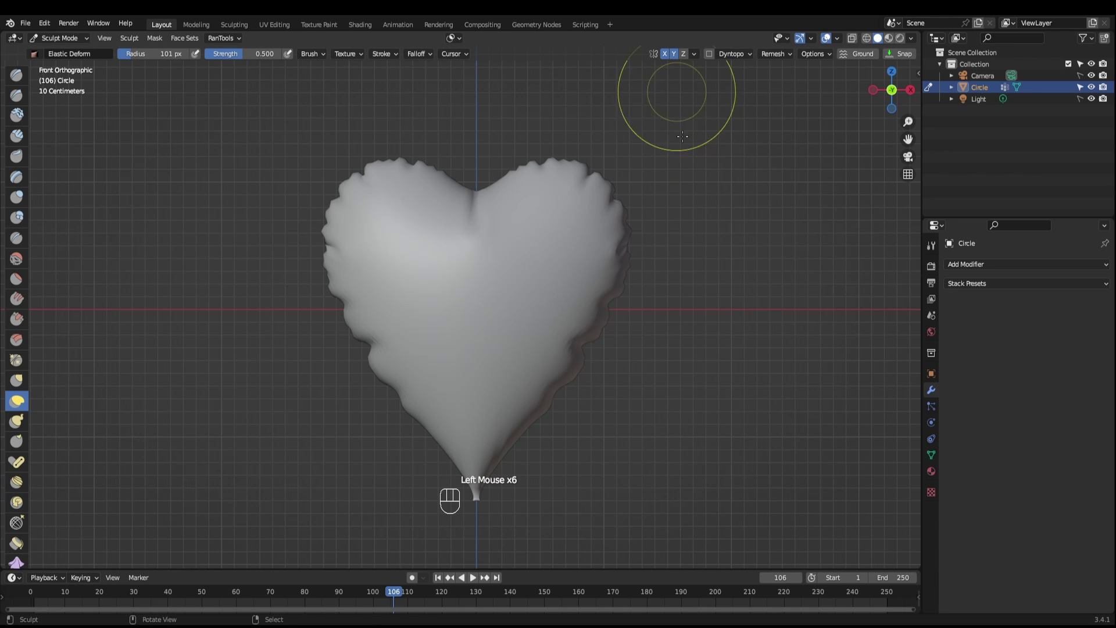
mouse_move(476, 472)
mouse_down()
mouse_move(498, 444)
mouse_move(489, 449)
mouse_move(487, 429)
mouse_move(599, 341)
mouse_move(614, 311)
mouse_up()
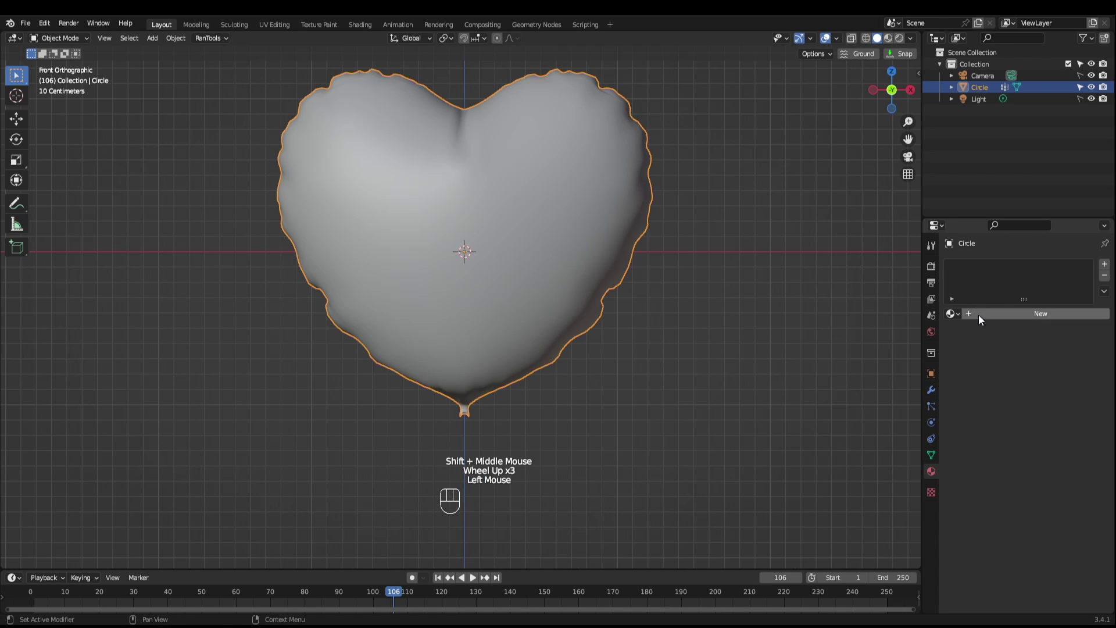
Step: Create a material named Foil on the heart, show it in material preview shading, and set its Metallic to 1.000
click(978, 315)
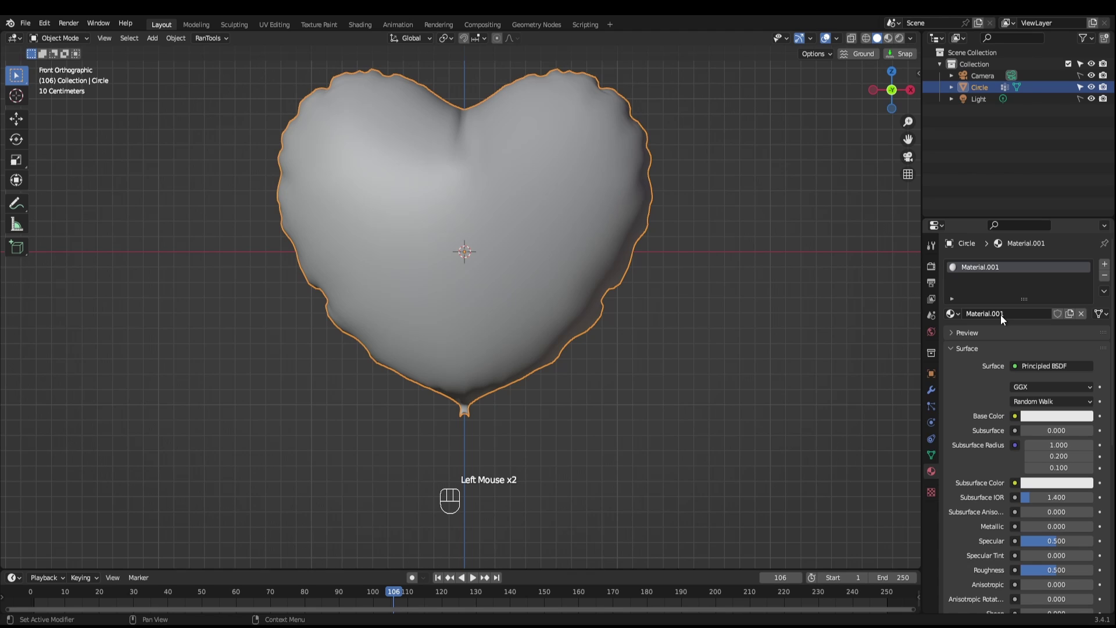
click(888, 37)
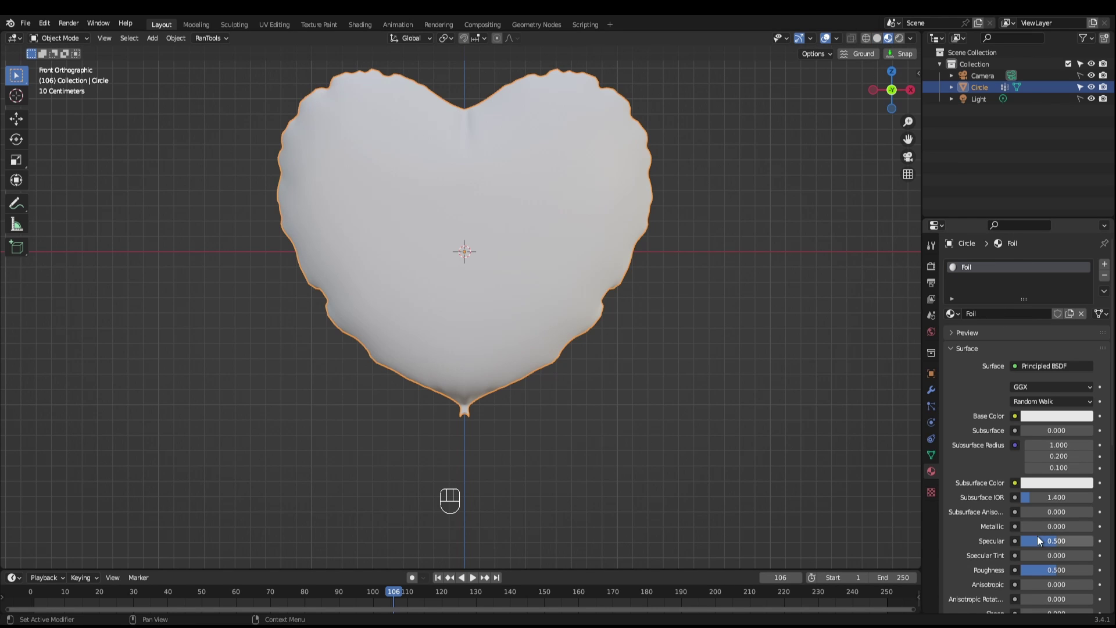
drag(1033, 526, 1082, 526)
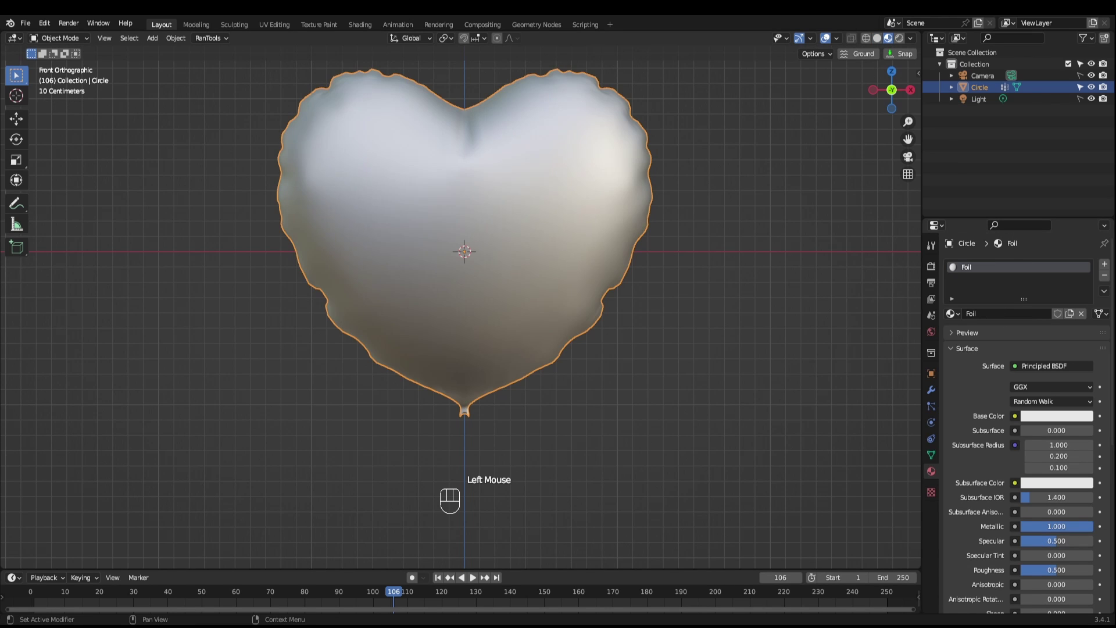
Step: Give the Foil material a pink Base Color and set its Roughness to 0.1
click(1057, 416)
click(1035, 321)
scroll(1057, 518, down, 3)
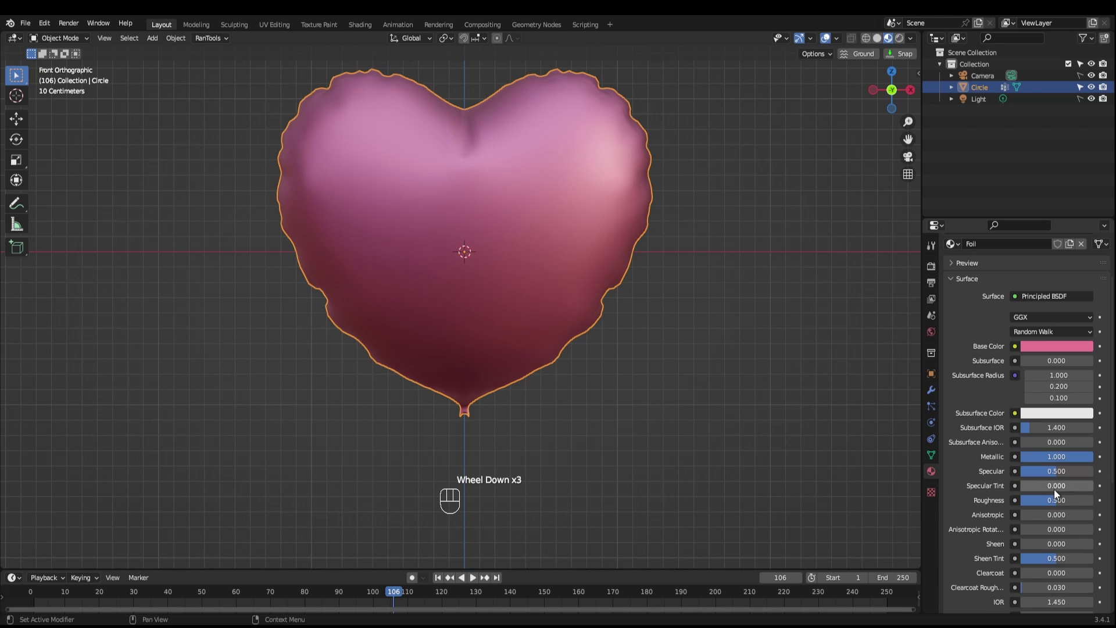
click(1063, 501)
key(BackSpace)
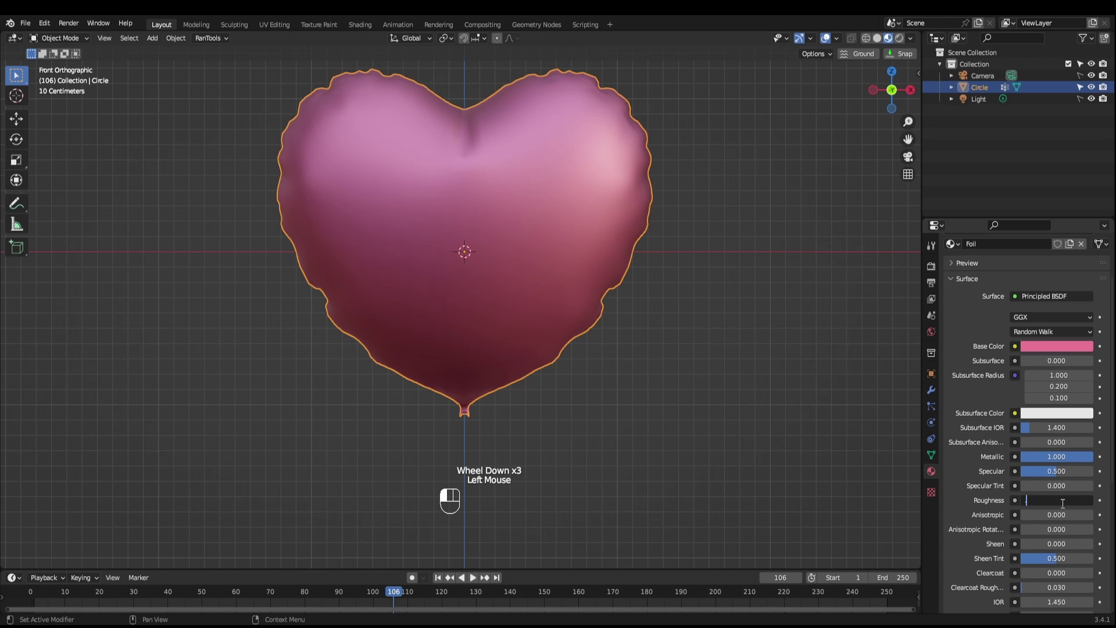
text(0.1)
key(Return)
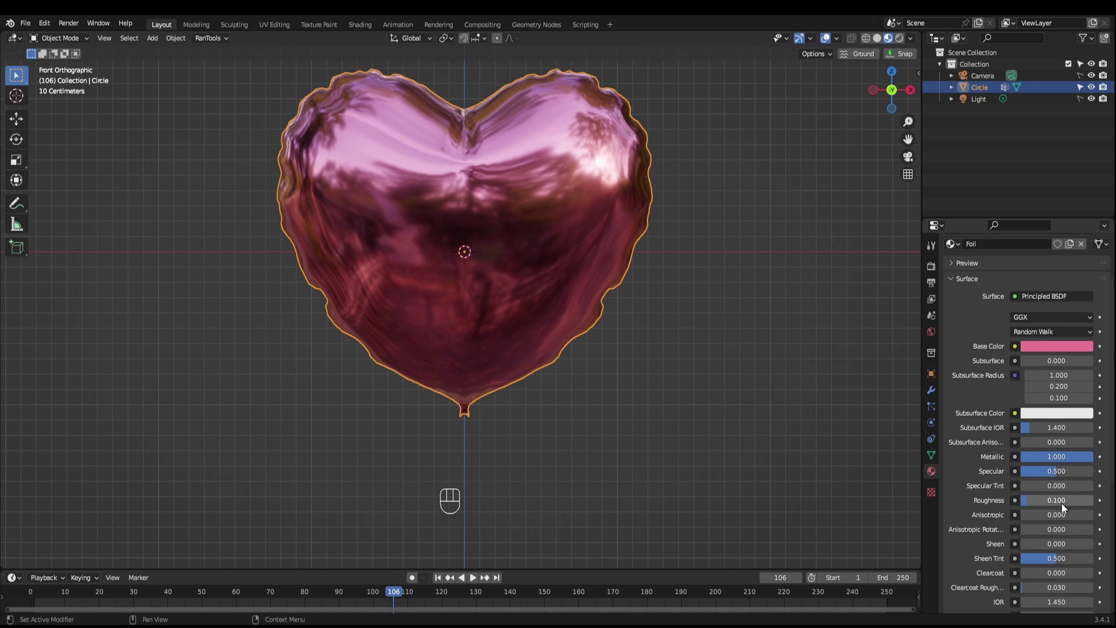
Step: Add a Nurbs Curve beneath the balloon and edit it into a vertical string reaching up to the nozzle
shift+middle_drag(605, 433, 643, 253)
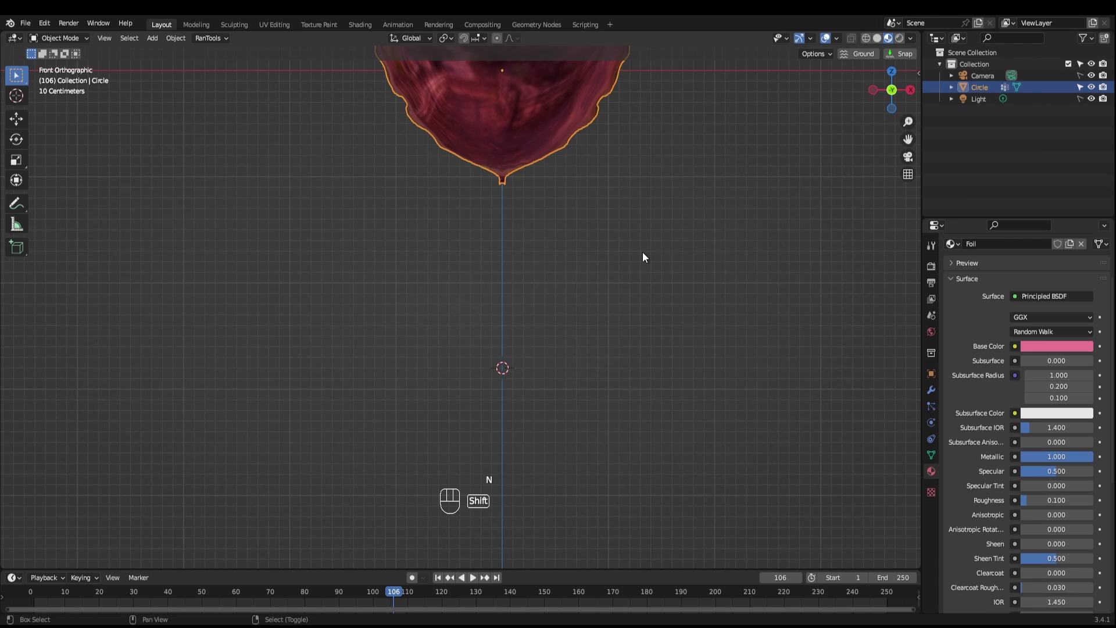
key(shift+a)
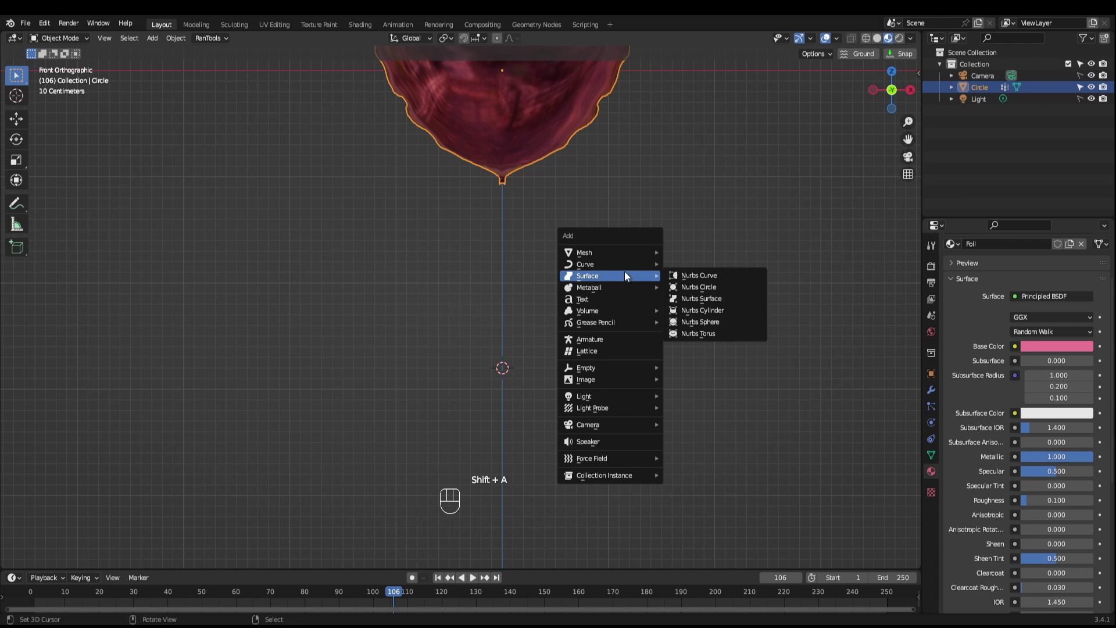
mouse_move(598, 260)
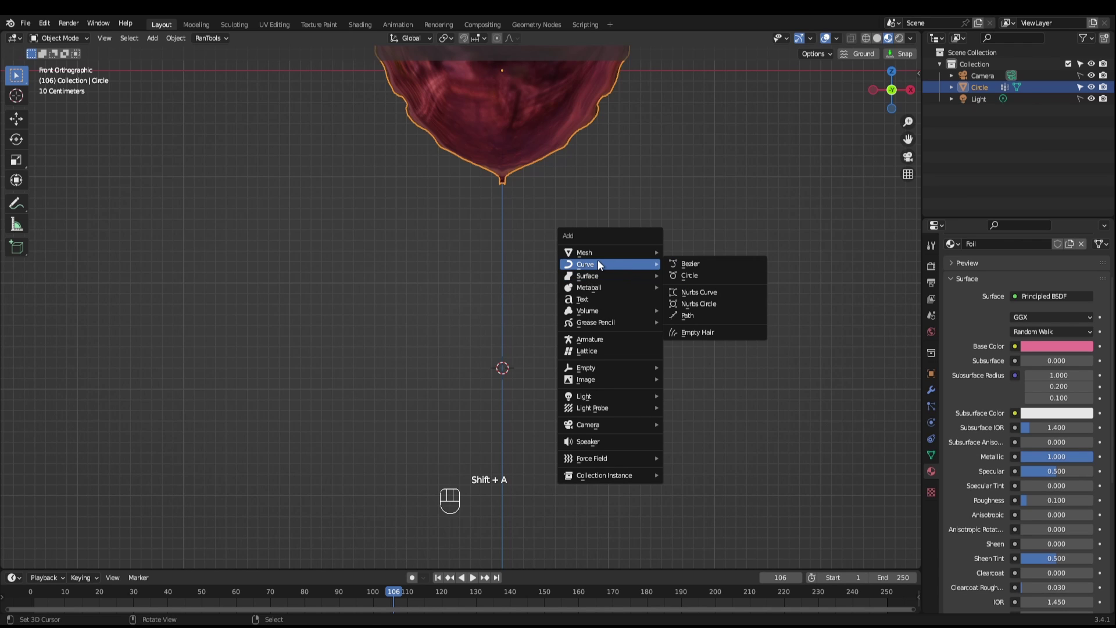
click(718, 292)
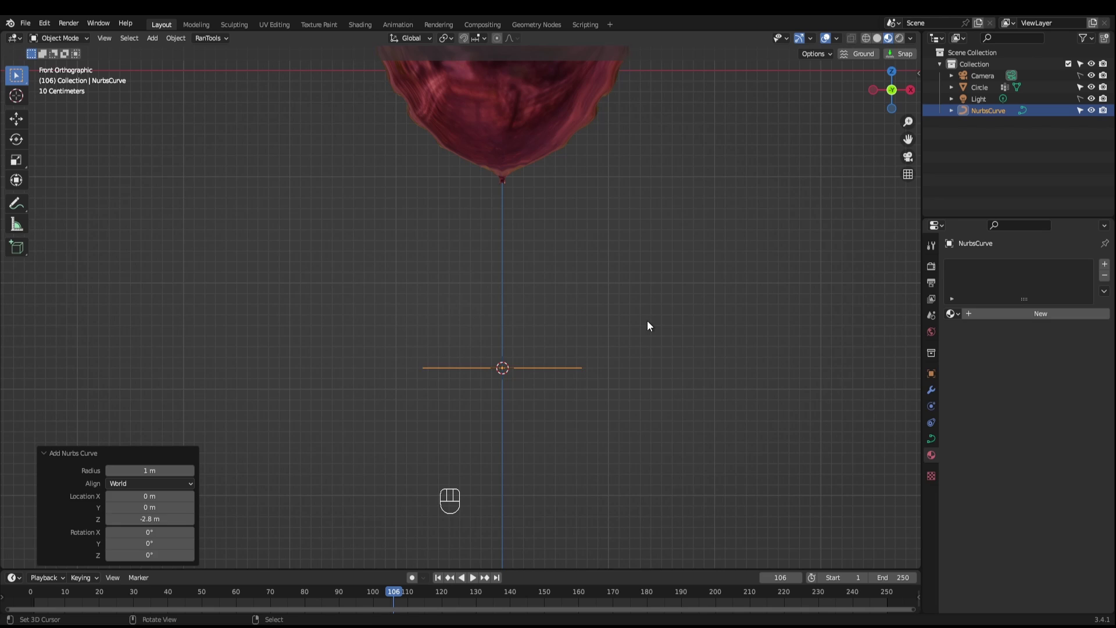
key(Tab)
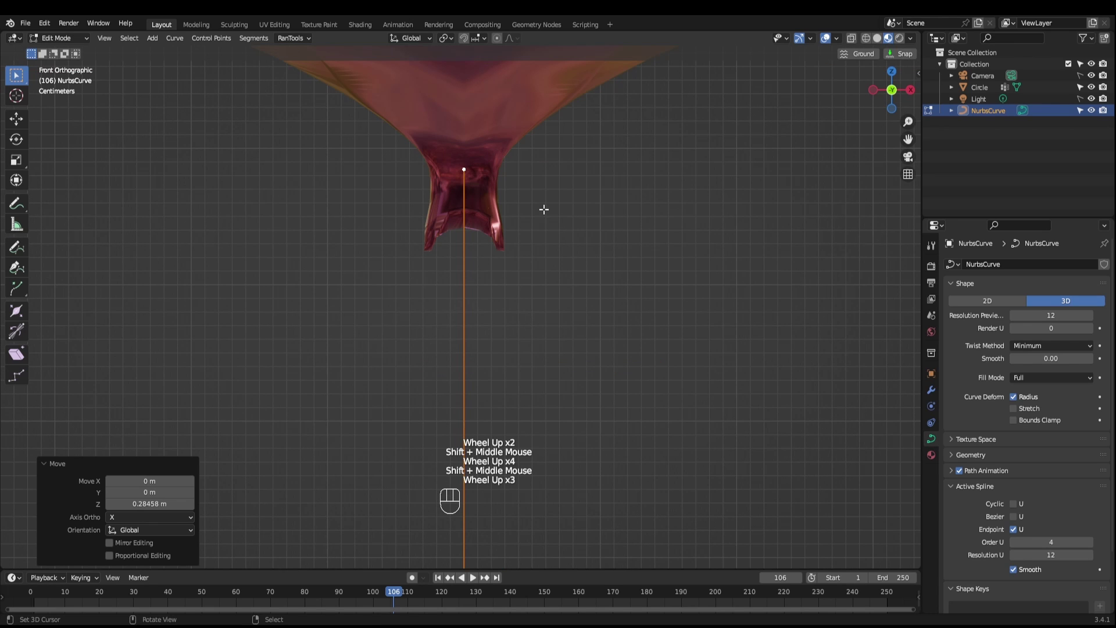
Step: Extrude the string's upper end point repeatedly back and forth across the balloon's neck to form a tied loop
right_click(463, 170)
key(e)
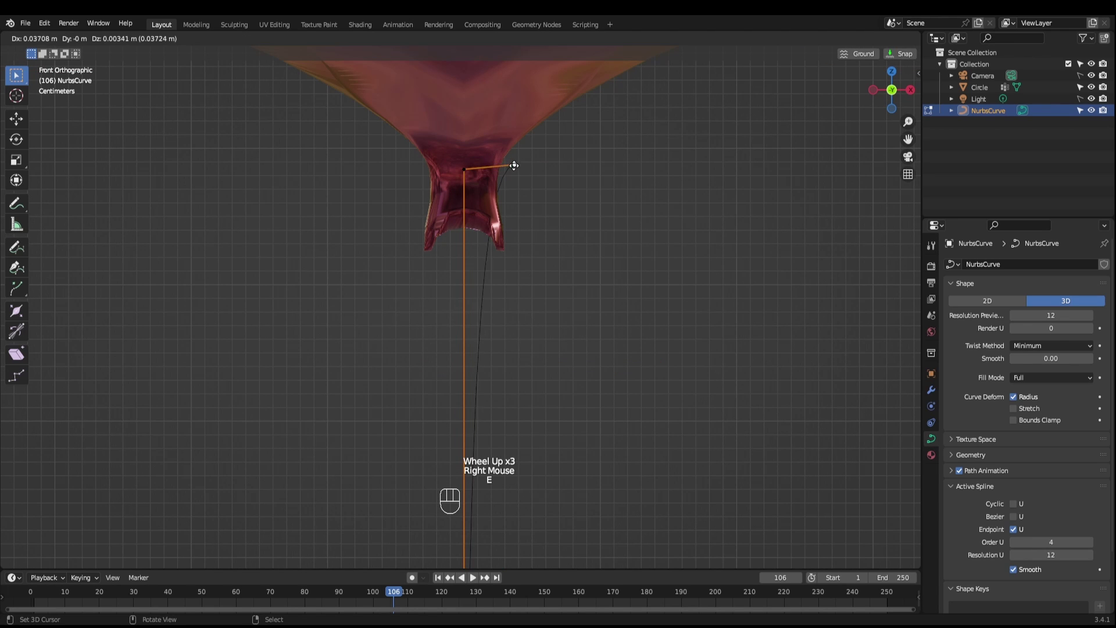
click(509, 168)
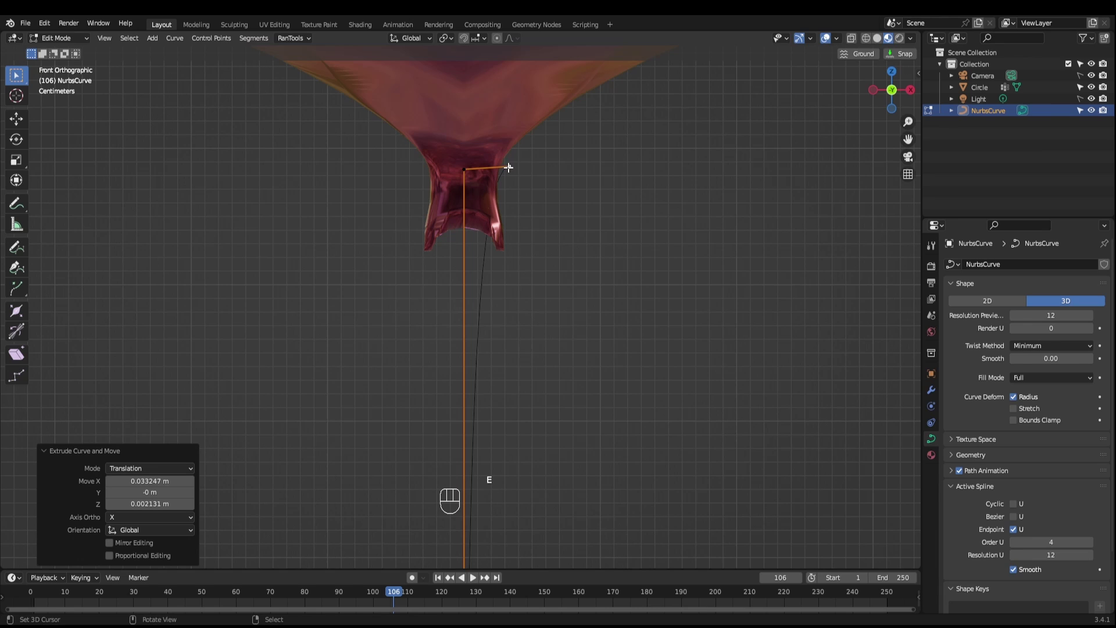
key(e)
click(405, 167)
key(e)
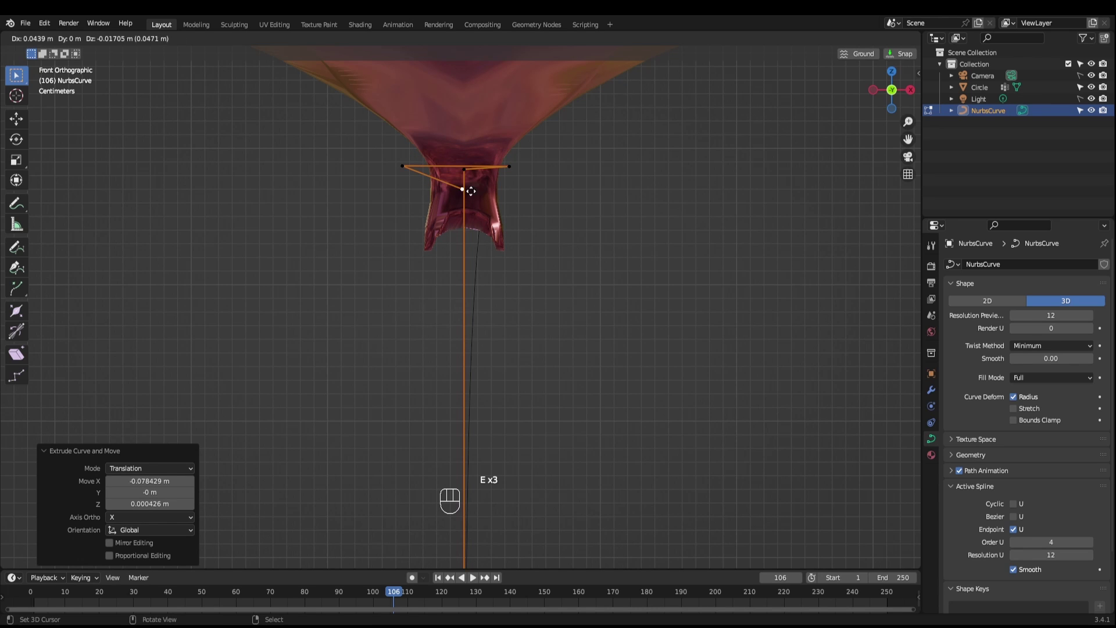
click(510, 197)
key(e)
click(528, 160)
key(e)
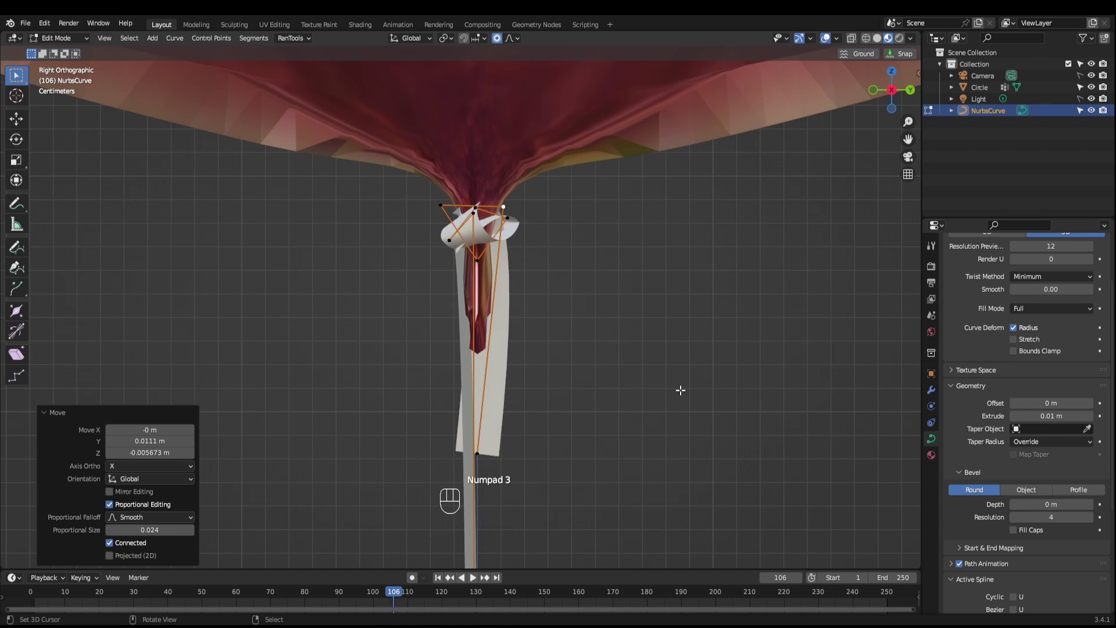
Step: Create a material named Ribbon on the string curve with a pale pink Base Color of Hue 0.982 and Saturation 0.397
scroll(680, 388, up, 4)
click(931, 455)
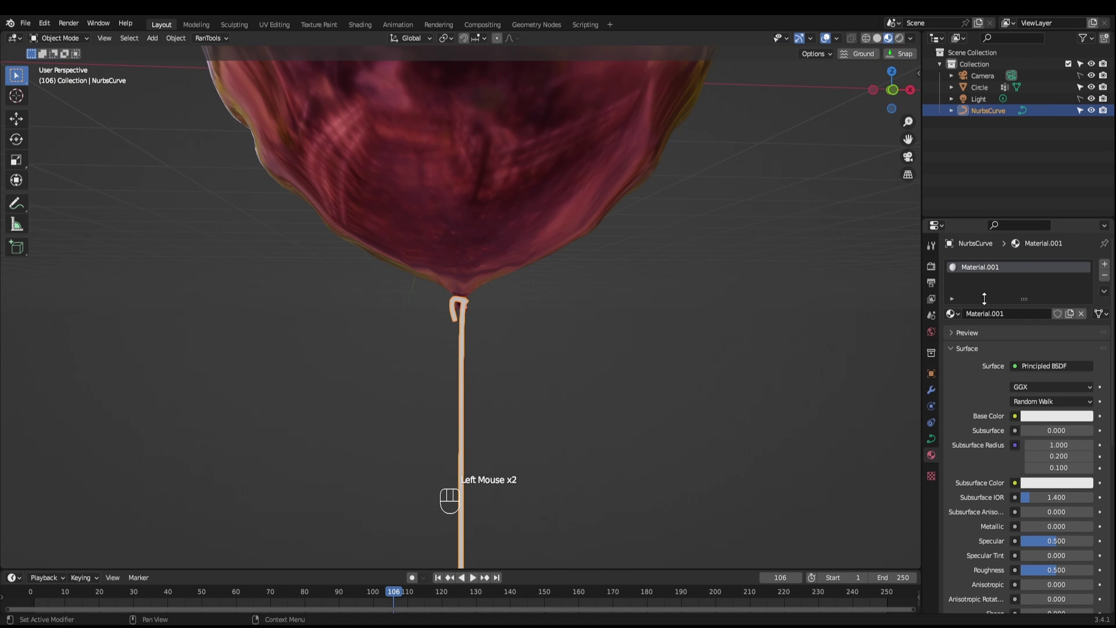
text(Ribbon)
key(Return)
click(1058, 416)
click(1037, 302)
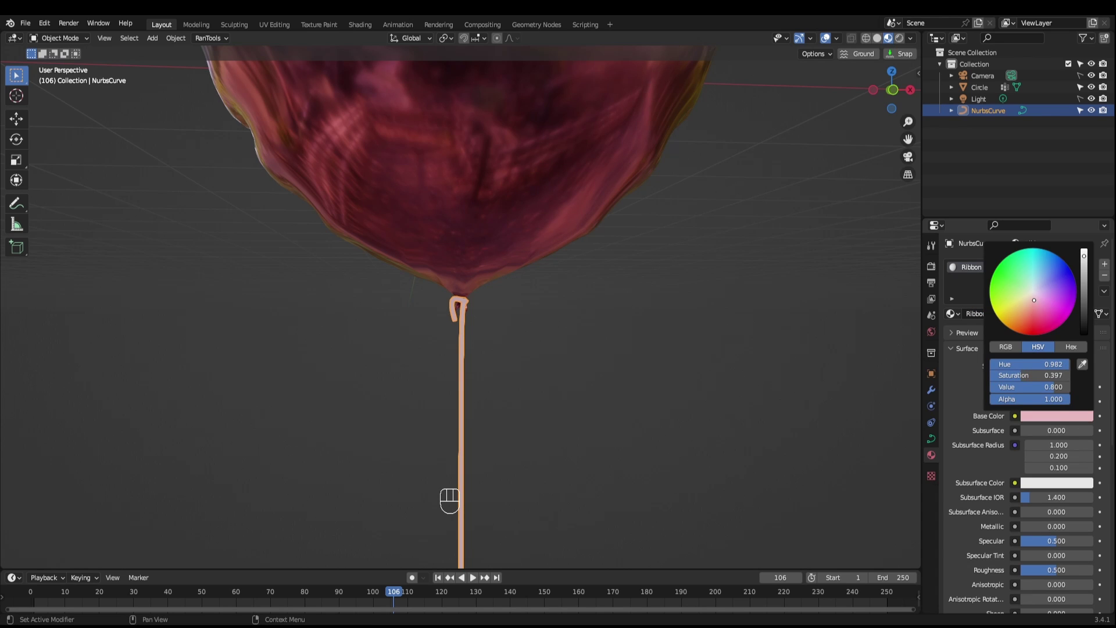
scroll(622, 388, up, 1)
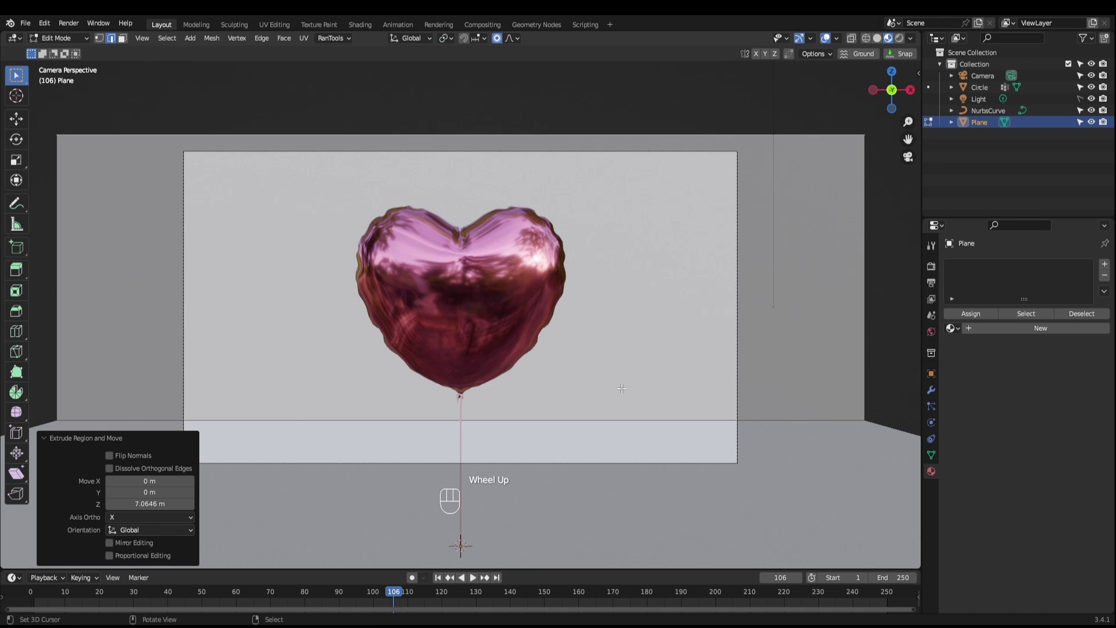